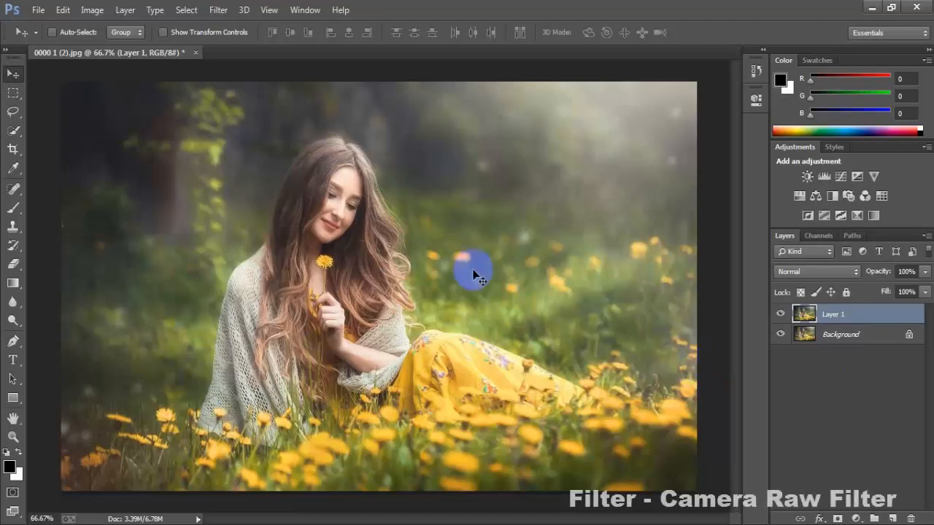
- Open the Camera Raw Filter on Layer 1 and set the white balance to Temperature +30 and Tint +34
{"action": "left_click", "coordinate": [216, 10]}
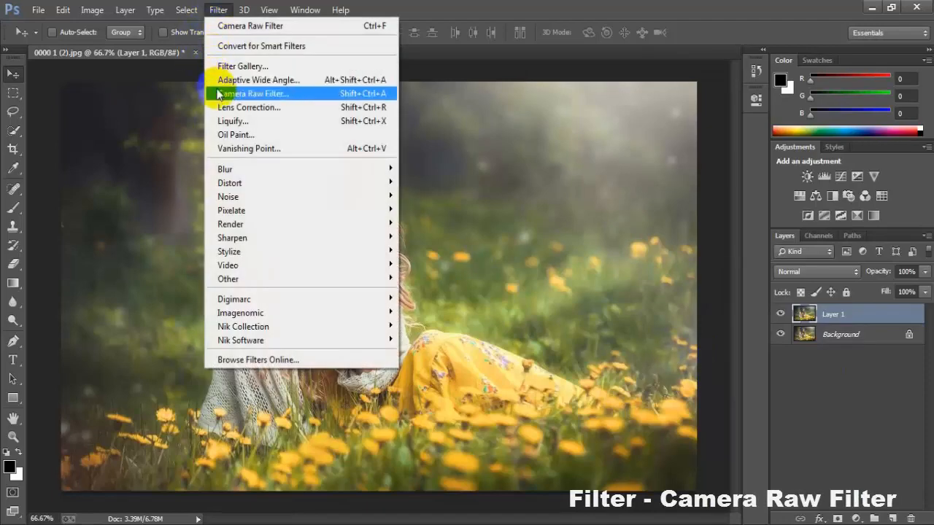
{"action": "left_click", "coordinate": [253, 94]}
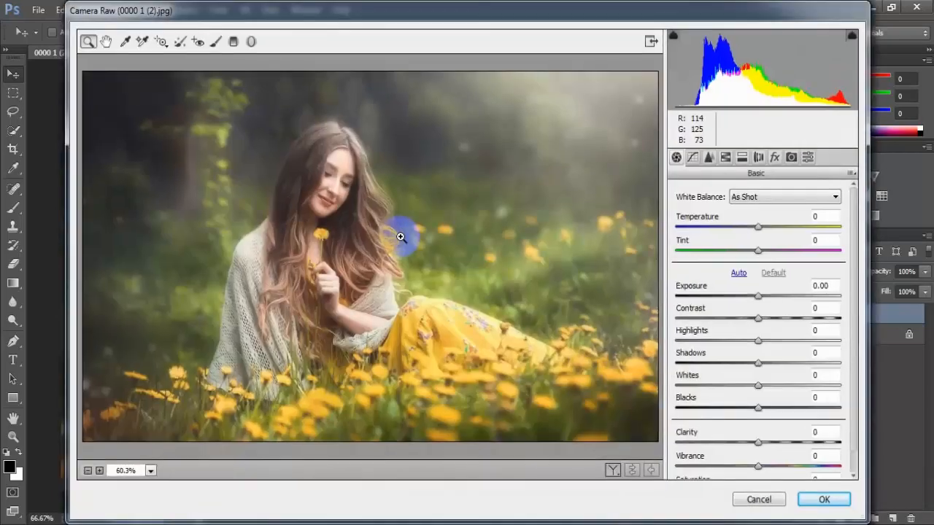
{"action": "left_click_drag", "start_coordinate": [758, 229], "coordinate": [787, 255]}
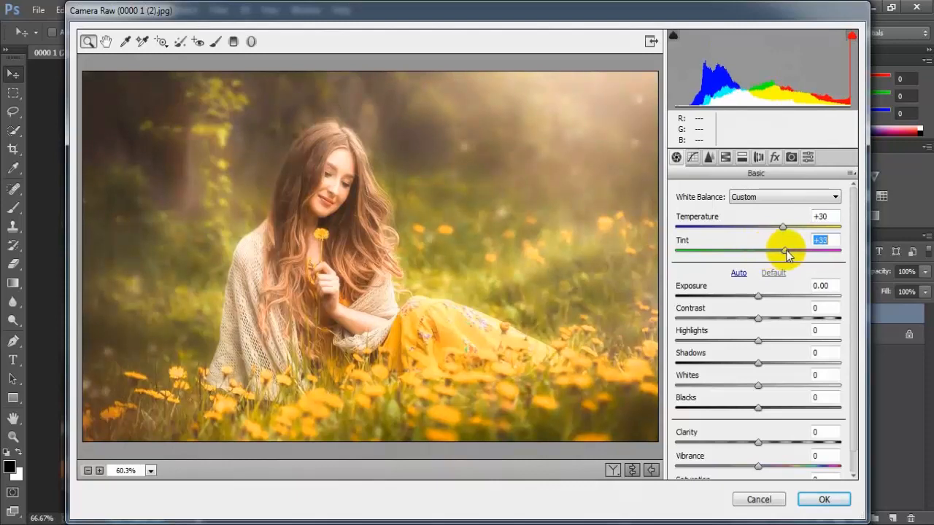
- Set the basic tones to Exposure -1.30, Contrast +26, Highlights -53, Shadows +100, Whites -35 and Blacks +24
{"action": "left_click_drag", "start_coordinate": [758, 296], "coordinate": [776, 317]}
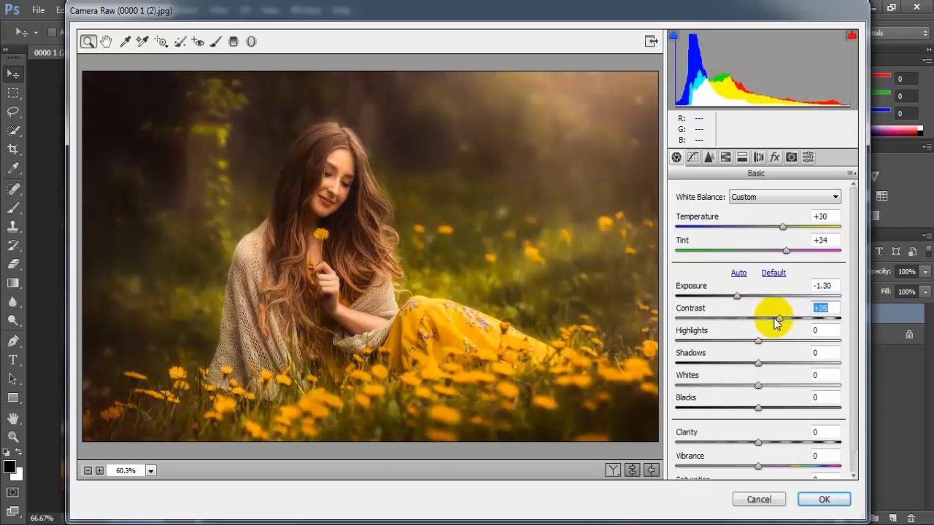
{"action": "left_click_drag", "start_coordinate": [758, 341], "coordinate": [714, 350]}
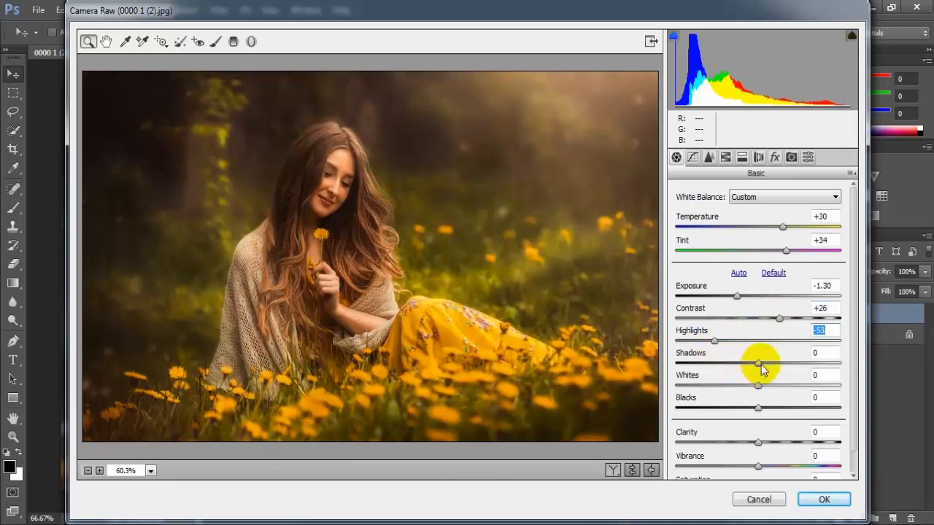
{"action": "left_click_drag", "start_coordinate": [758, 364], "coordinate": [840, 362]}
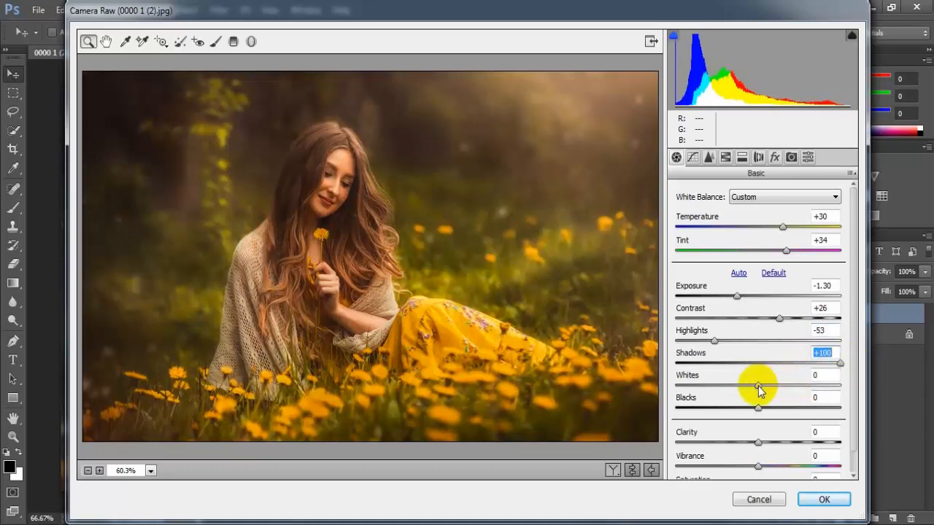
{"action": "left_click_drag", "start_coordinate": [758, 387], "coordinate": [731, 396]}
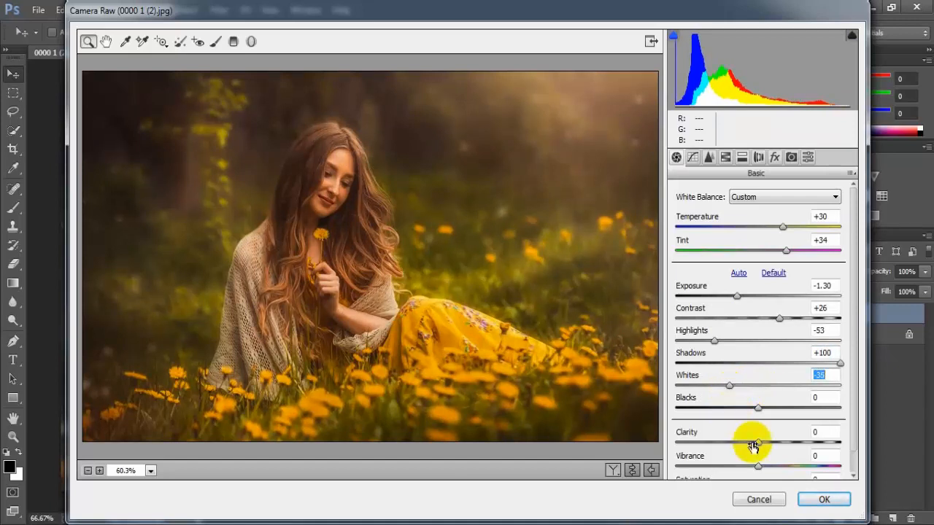
{"action": "left_click_drag", "start_coordinate": [758, 407], "coordinate": [774, 410]}
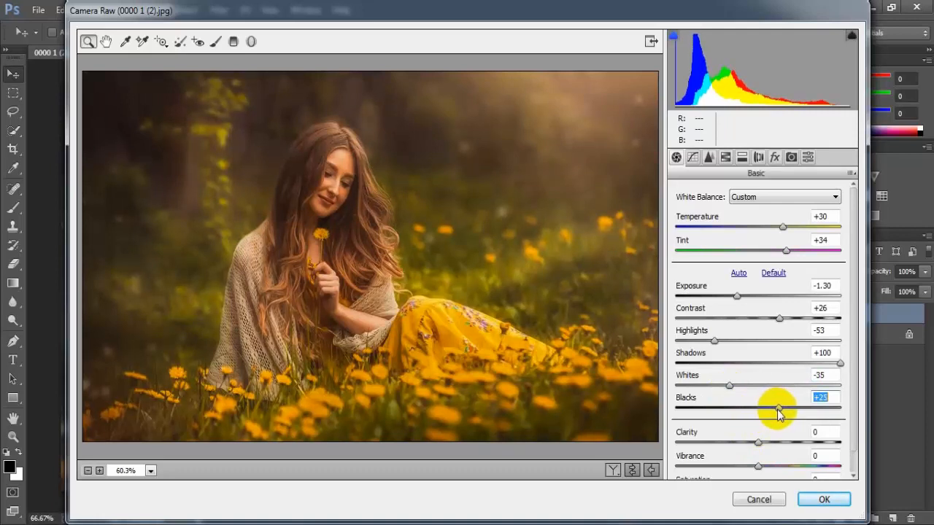
{"action": "left_click_drag", "start_coordinate": [777, 414], "coordinate": [776, 415]}
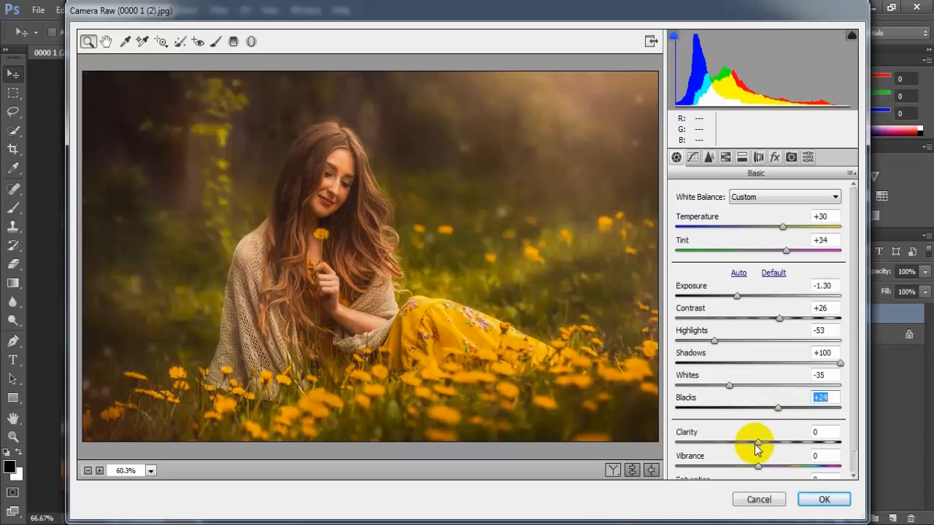
- Soften and mute the photo by setting Clarity to -10 and Vibrance to -38
{"action": "left_click_drag", "start_coordinate": [756, 447], "coordinate": [752, 449]}
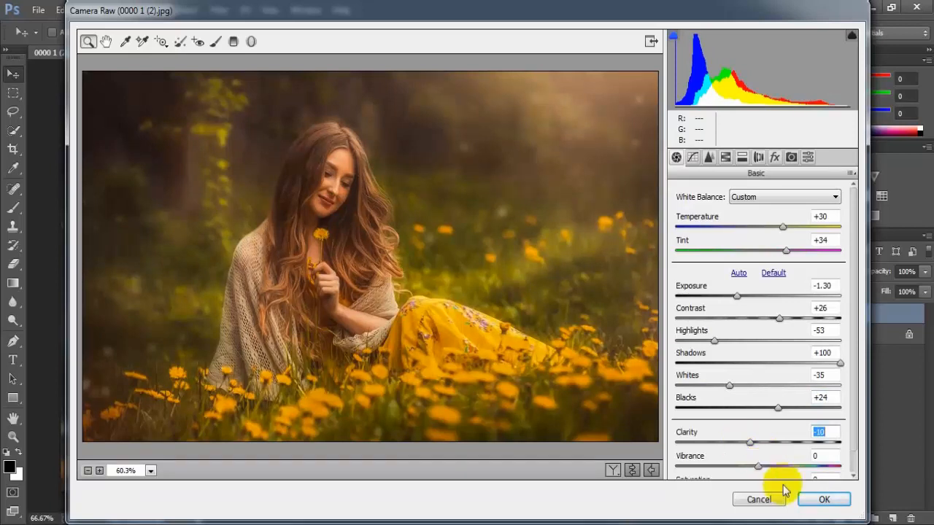
{"action": "left_click_drag", "start_coordinate": [758, 470], "coordinate": [730, 473]}
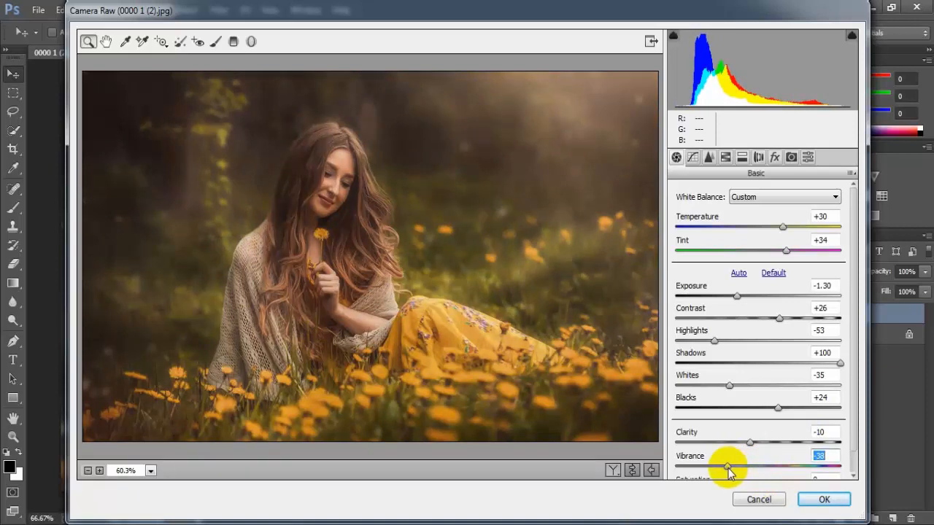
{"action": "left_click", "coordinate": [833, 458]}
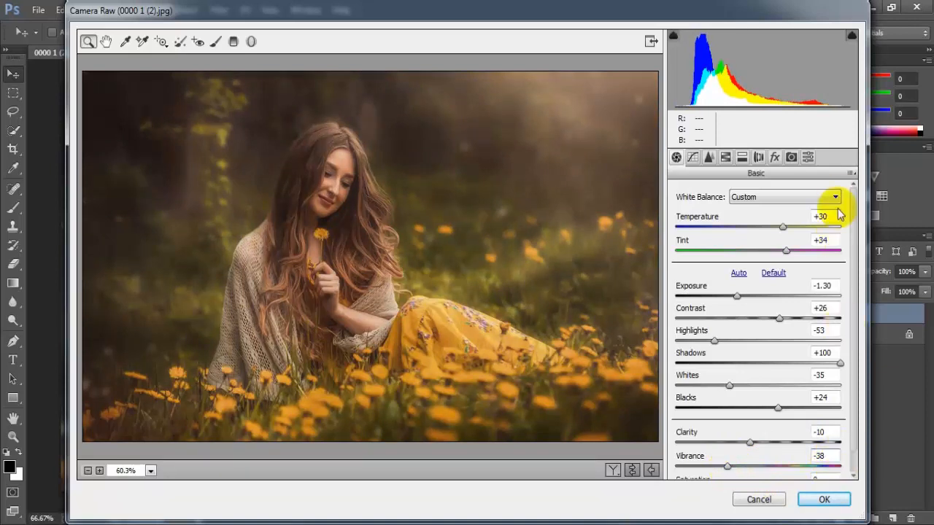
{"action": "right_click", "coordinate": [471, 302]}
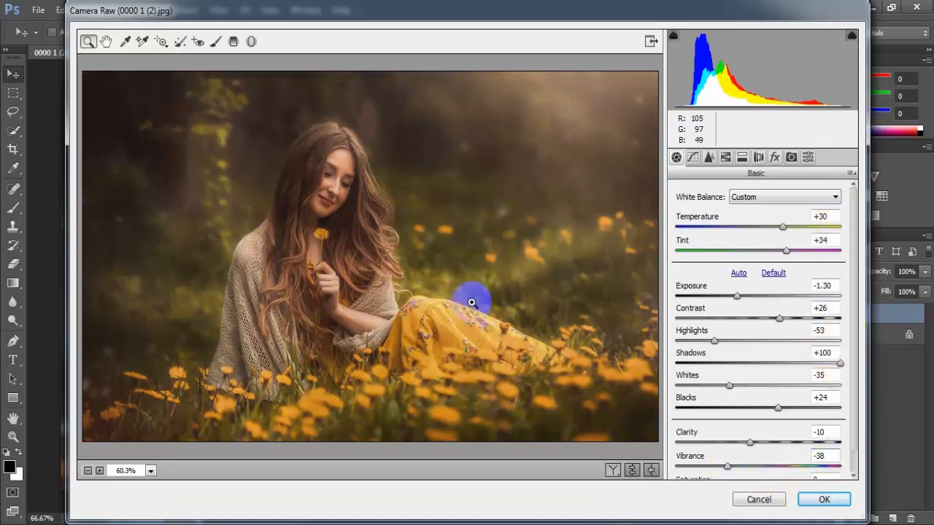
- Shape the Red channel's point tone curve with darkened shadows at input 64, output 42, a midpoint at 127/127 and white point at 251/255
{"action": "left_click", "coordinate": [692, 157]}
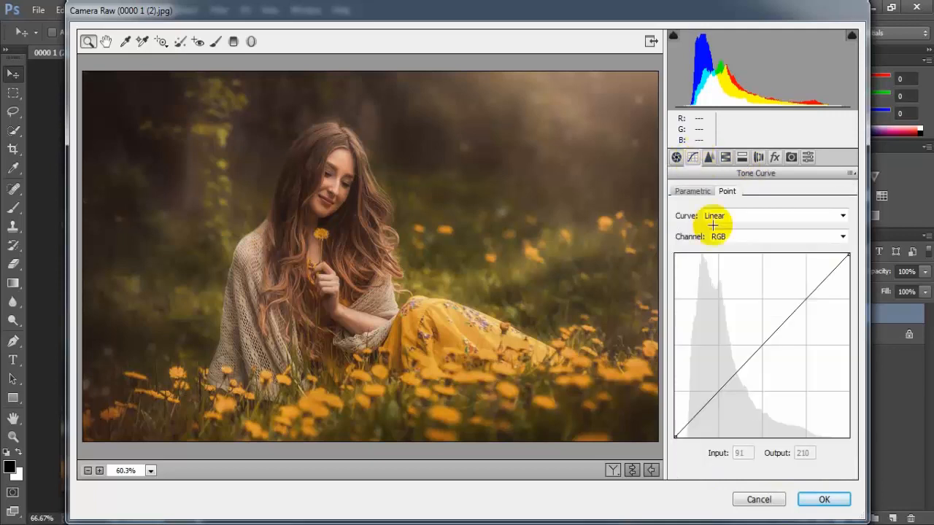
{"action": "left_click", "coordinate": [823, 239]}
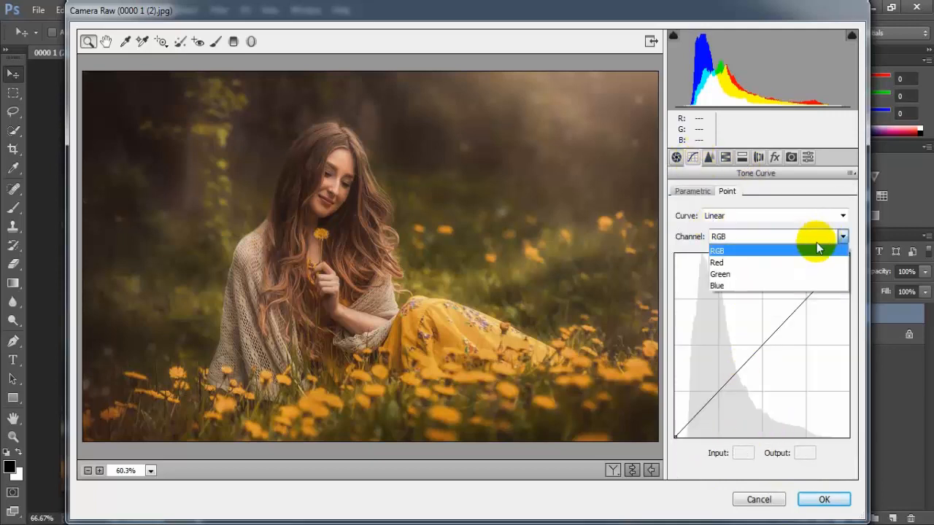
{"action": "left_click", "coordinate": [785, 269]}
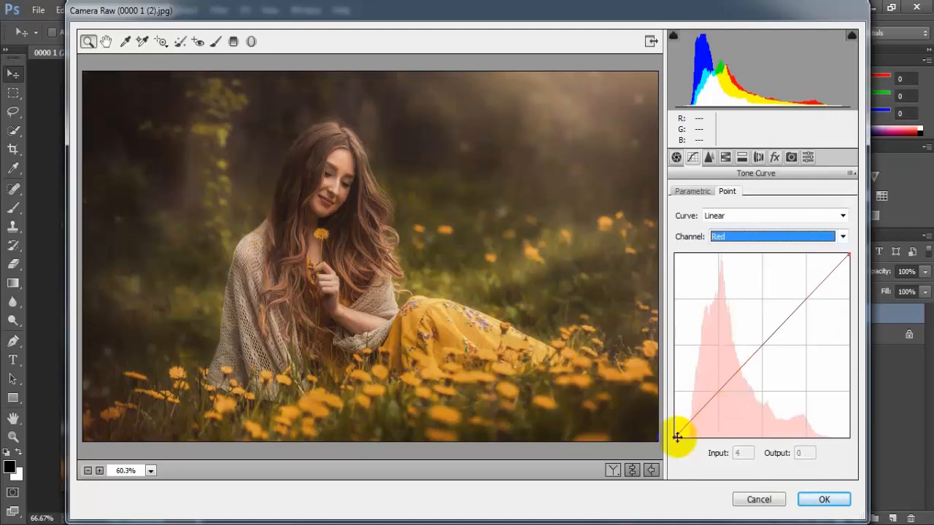
{"action": "left_click_drag", "start_coordinate": [677, 437], "coordinate": [717, 407]}
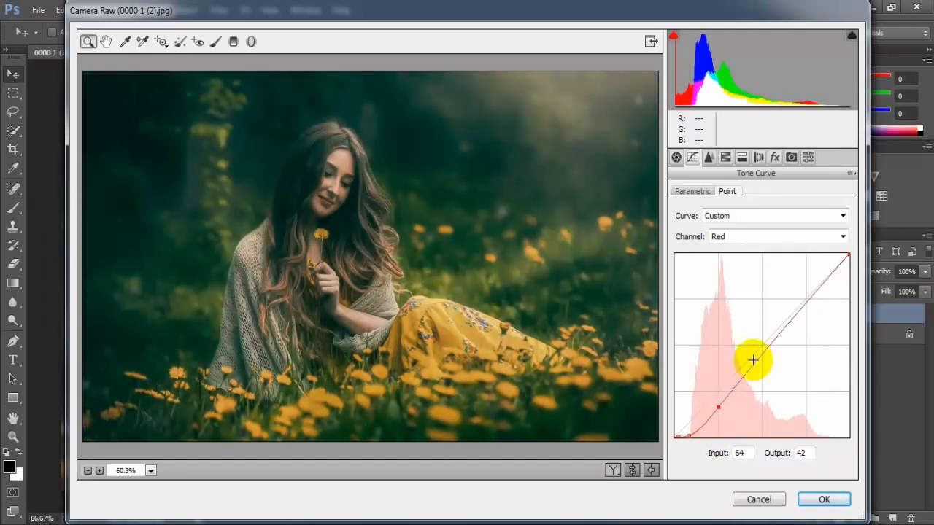
{"action": "left_click_drag", "start_coordinate": [761, 353], "coordinate": [761, 346]}
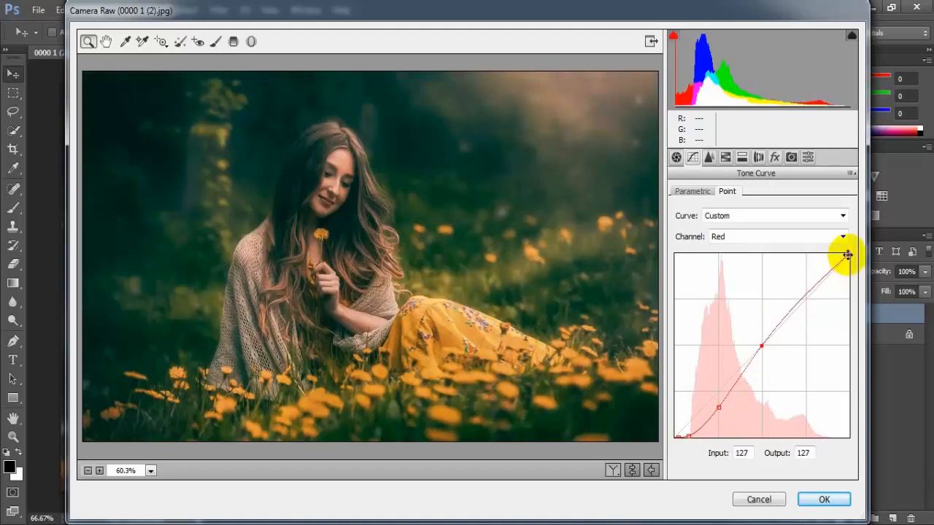
{"action": "left_click_drag", "start_coordinate": [845, 253], "coordinate": [846, 249]}
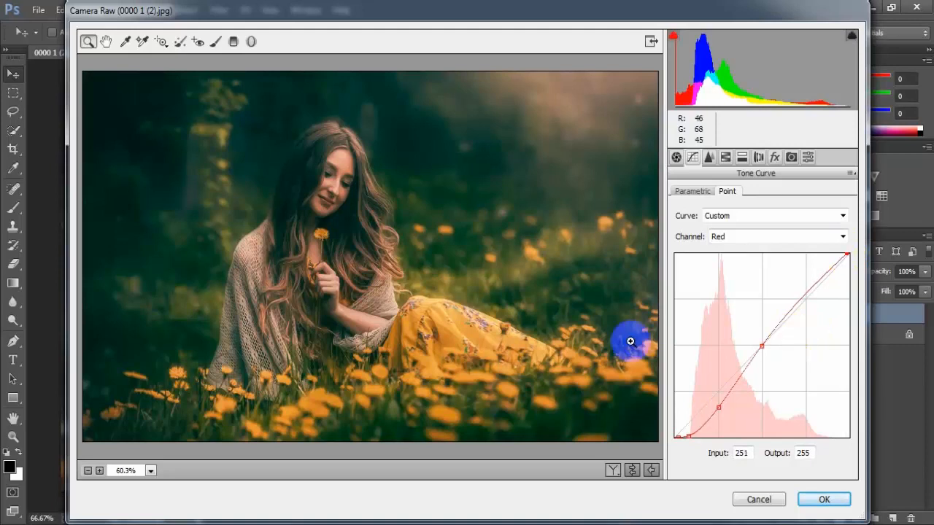
- Shape the Green channel's point curve with the darkest points raised to output about 21, a midpoint at 129/128 and white point at 250/255
{"action": "left_click", "coordinate": [842, 236]}
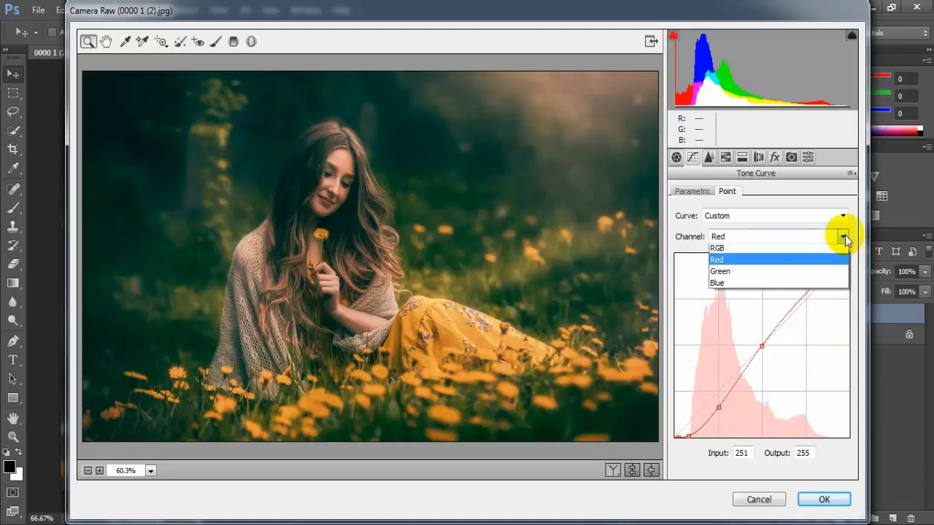
{"action": "left_click", "coordinate": [779, 275]}
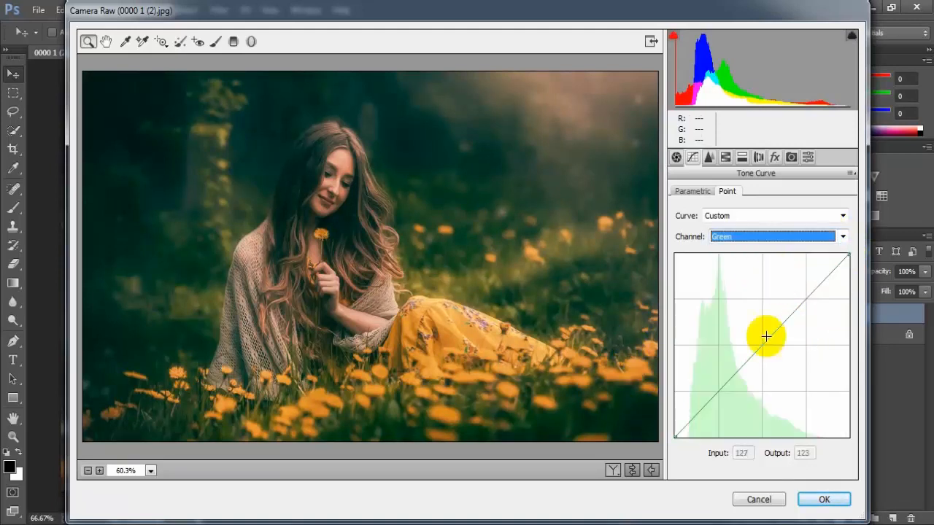
{"action": "mouse_move", "coordinate": [675, 432]}
{"action": "left_mouse_down"}
{"action": "mouse_move", "coordinate": [666, 422]}
{"action": "mouse_move", "coordinate": [688, 422]}
{"action": "left_mouse_up"}
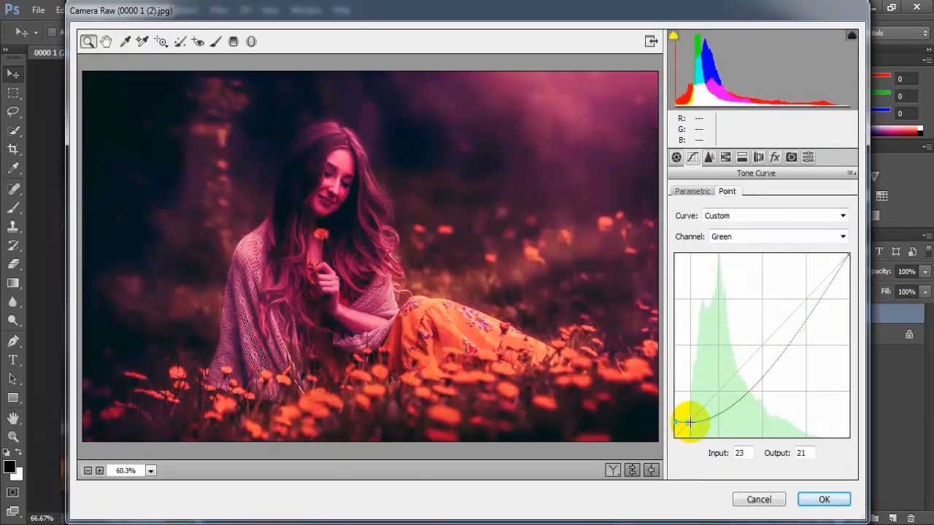
{"action": "left_click_drag", "start_coordinate": [763, 369], "coordinate": [762, 345]}
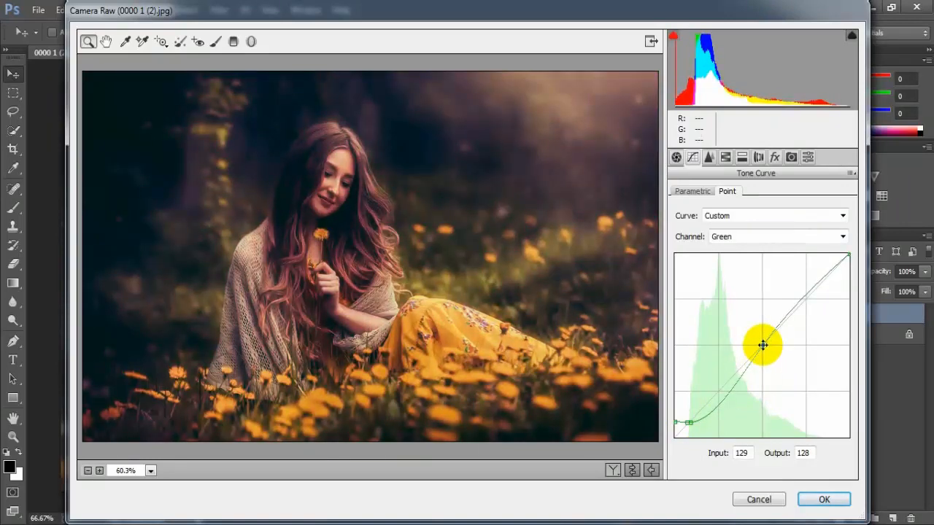
{"action": "left_click_drag", "start_coordinate": [845, 246], "coordinate": [846, 246]}
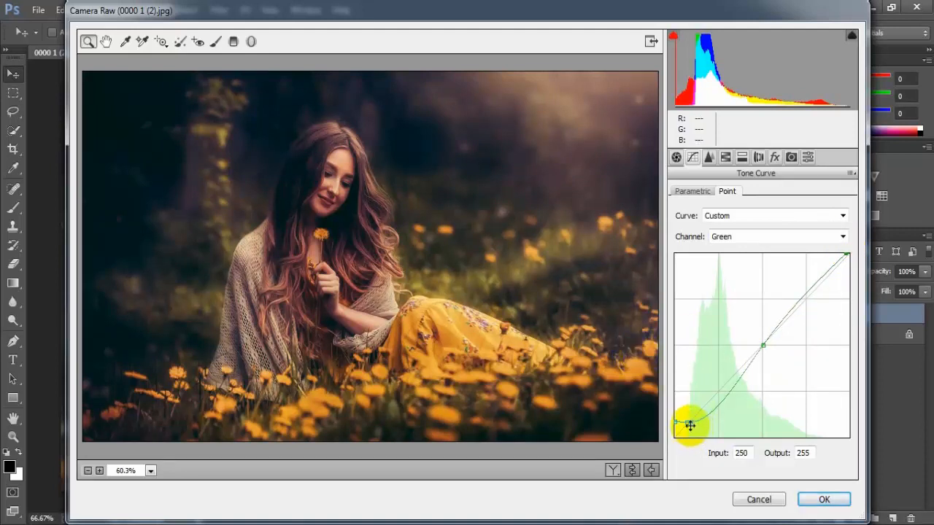
{"action": "left_click_drag", "start_coordinate": [690, 424], "coordinate": [688, 422]}
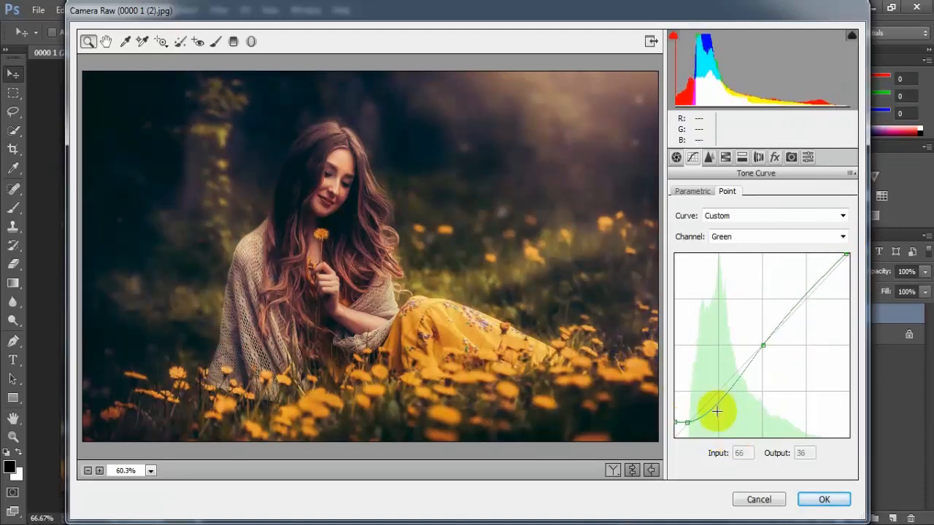
- Shape the Blue channel's point curve with the black point at 0/21, a midpoint at 127/131 and the white point at 255/243
{"action": "left_click", "coordinate": [844, 237]}
{"action": "left_click", "coordinate": [760, 284]}
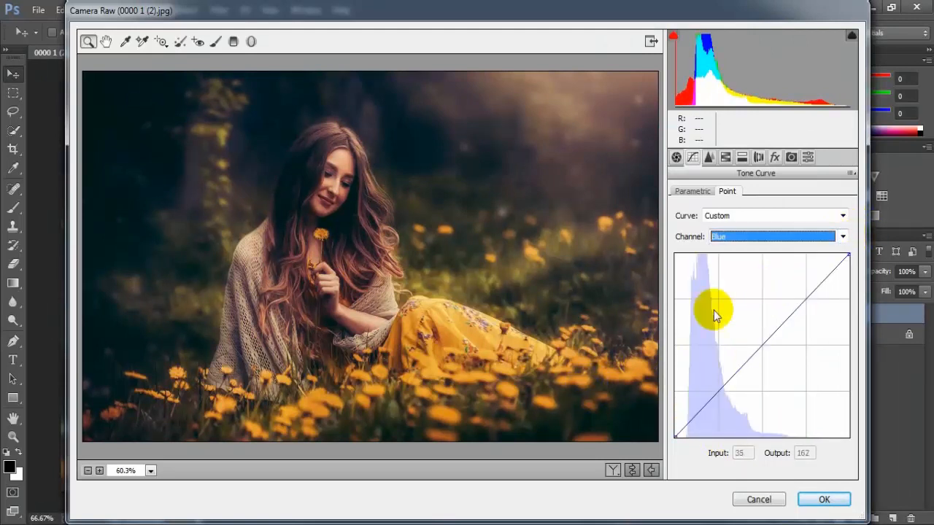
{"action": "mouse_move", "coordinate": [677, 431]}
{"action": "left_mouse_down"}
{"action": "mouse_move", "coordinate": [673, 419]}
{"action": "mouse_move", "coordinate": [688, 424]}
{"action": "left_mouse_up"}
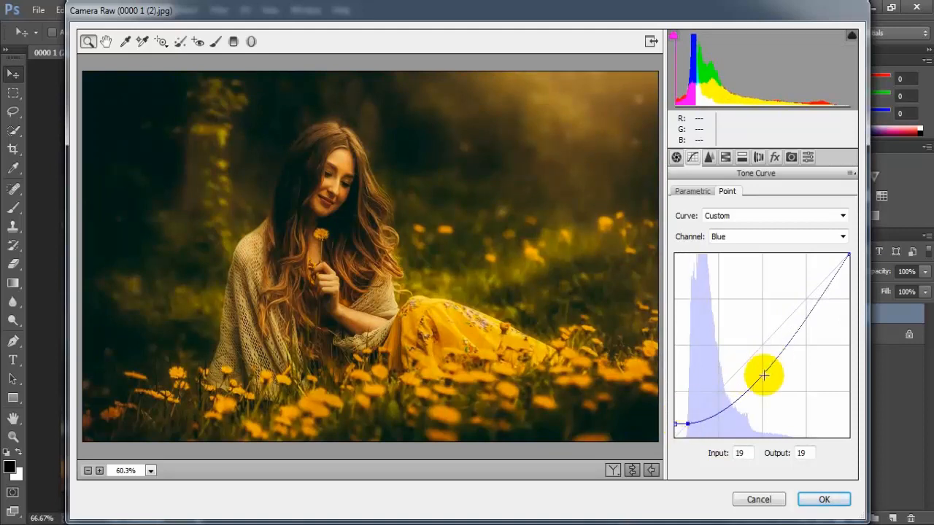
{"action": "left_click_drag", "start_coordinate": [758, 379], "coordinate": [761, 342]}
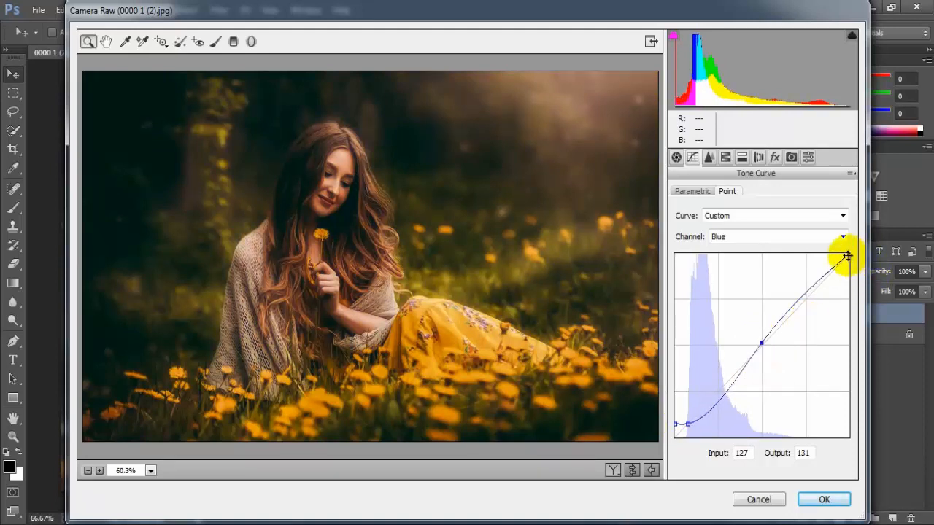
{"action": "left_click_drag", "start_coordinate": [850, 255], "coordinate": [851, 263]}
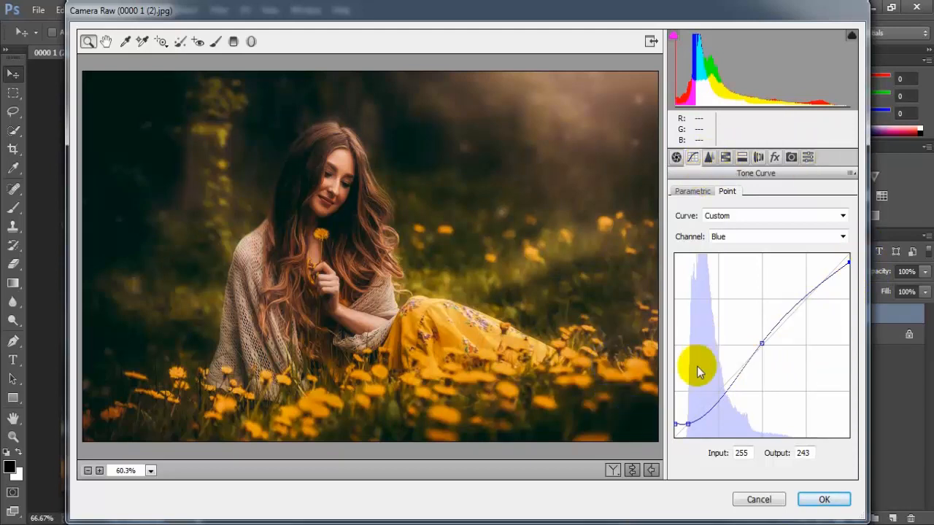
{"action": "left_click_drag", "start_coordinate": [688, 422], "coordinate": [673, 422]}
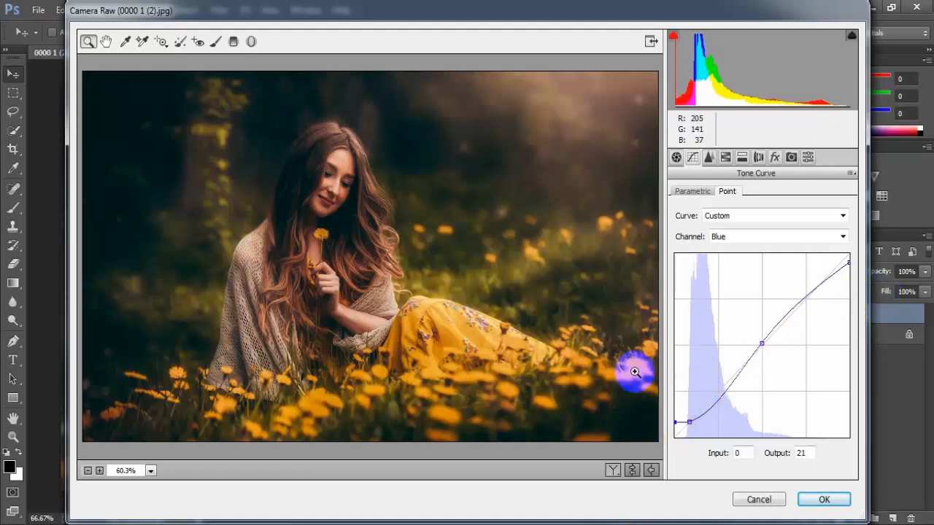
- In the Detail settings, apply noise reduction with Luminance 9 and Color 7
{"action": "left_click", "coordinate": [708, 157]}
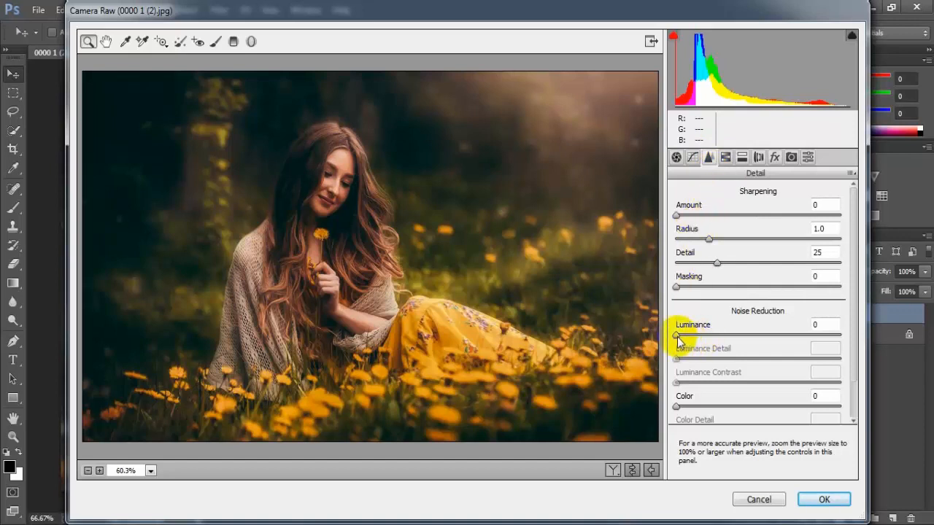
{"action": "left_click_drag", "start_coordinate": [677, 337], "coordinate": [692, 338]}
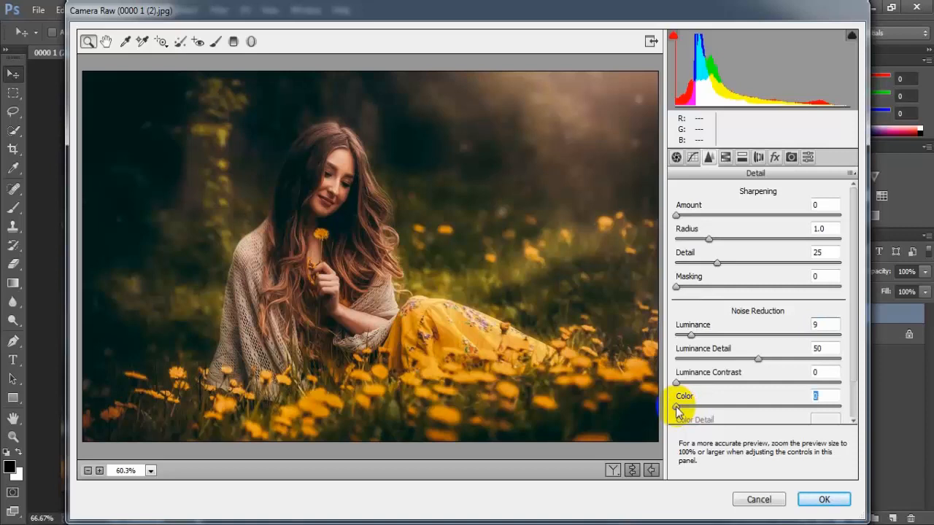
{"action": "left_click_drag", "start_coordinate": [677, 407], "coordinate": [689, 409]}
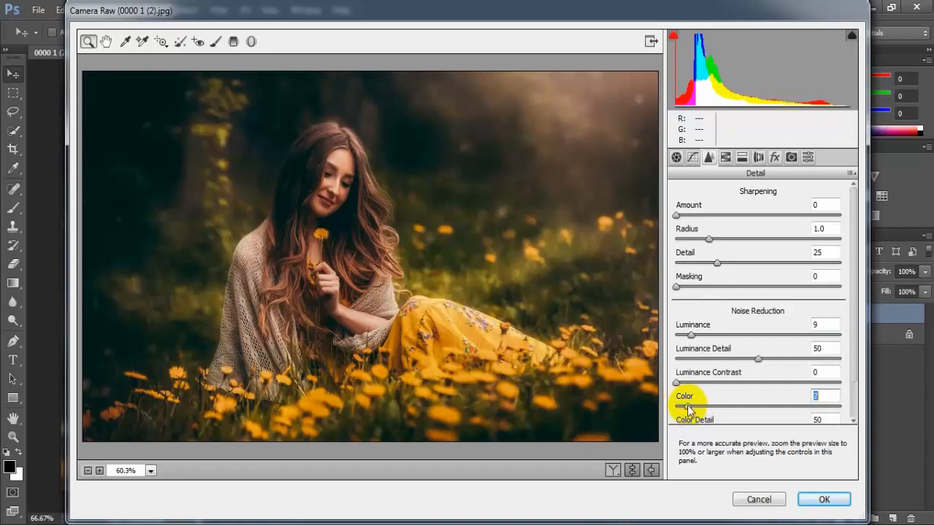
{"action": "left_click", "coordinate": [832, 396]}
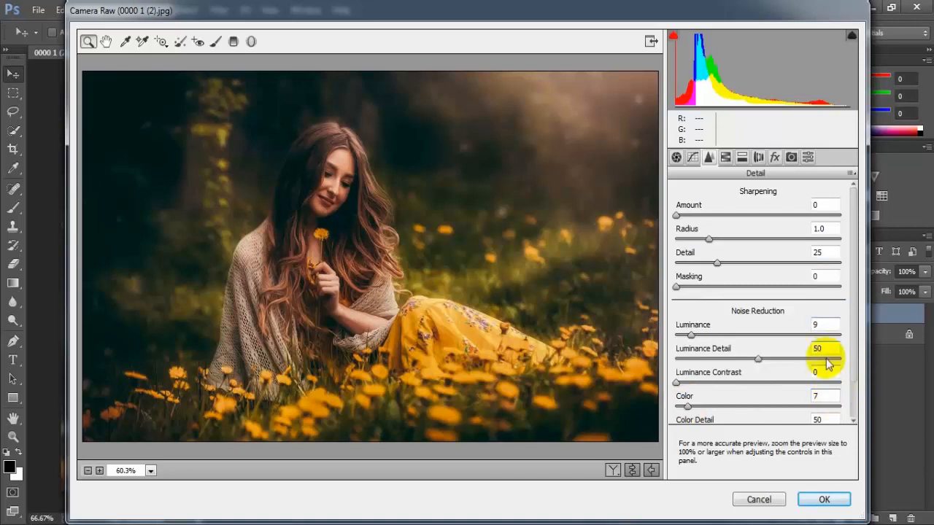
- In the HSL hue adjustments, set Oranges to -4, Blues to -45, Purples to -100 and Magentas to -97
{"action": "left_click", "coordinate": [725, 157]}
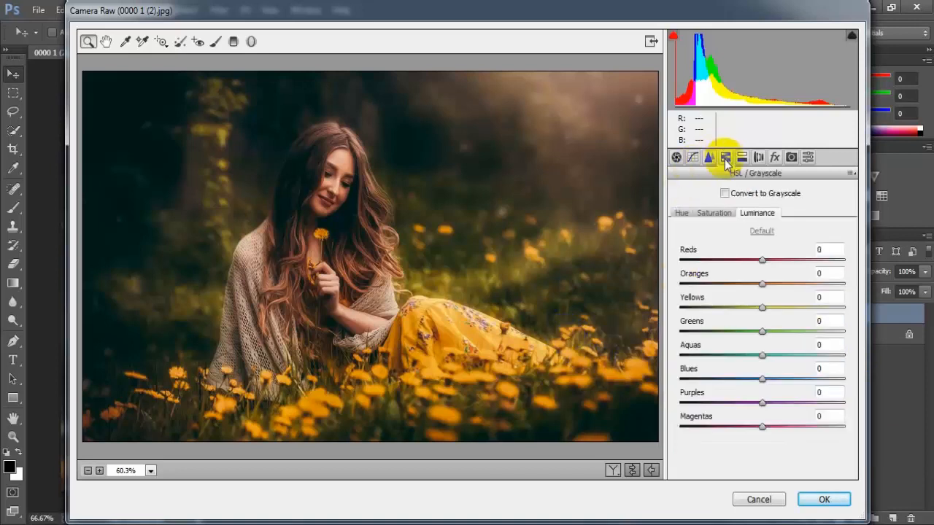
{"action": "left_click", "coordinate": [680, 215]}
{"action": "left_click_drag", "start_coordinate": [763, 289], "coordinate": [760, 289]}
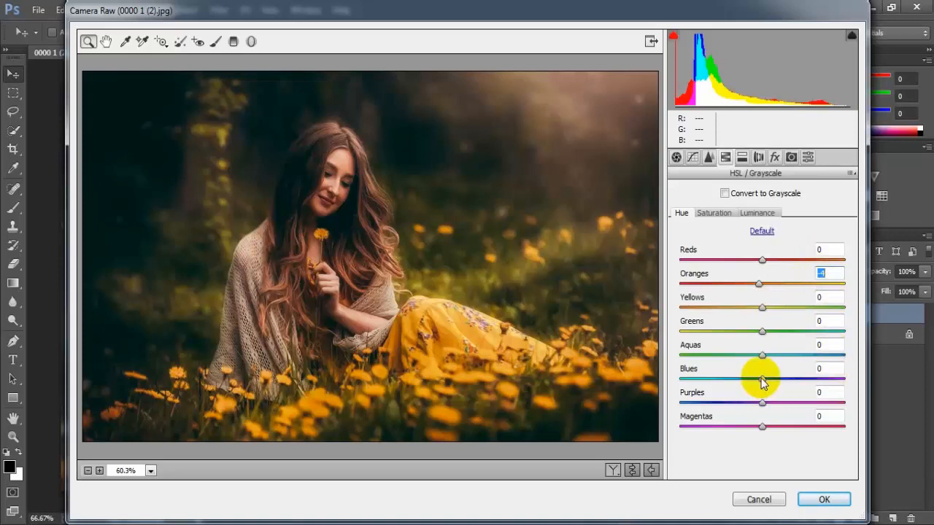
{"action": "left_click_drag", "start_coordinate": [761, 378], "coordinate": [635, 416]}
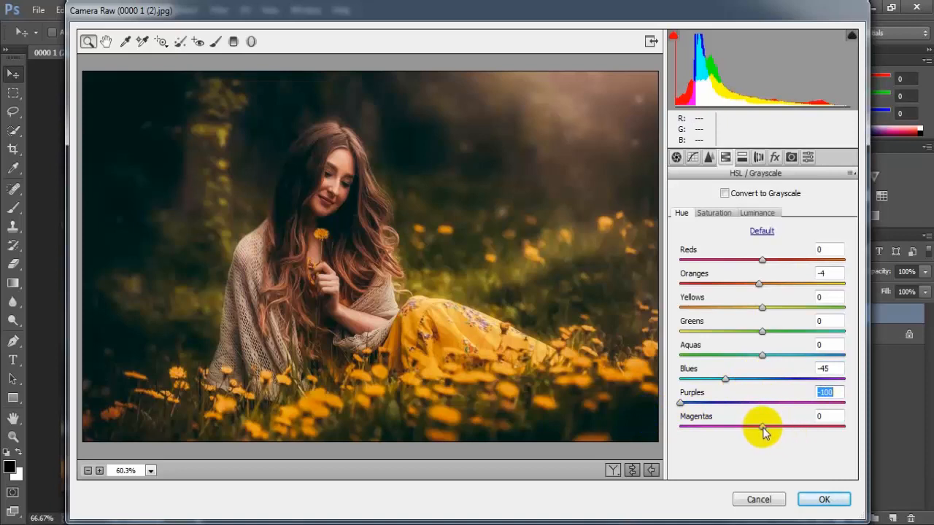
{"action": "left_click_drag", "start_coordinate": [764, 427], "coordinate": [685, 432]}
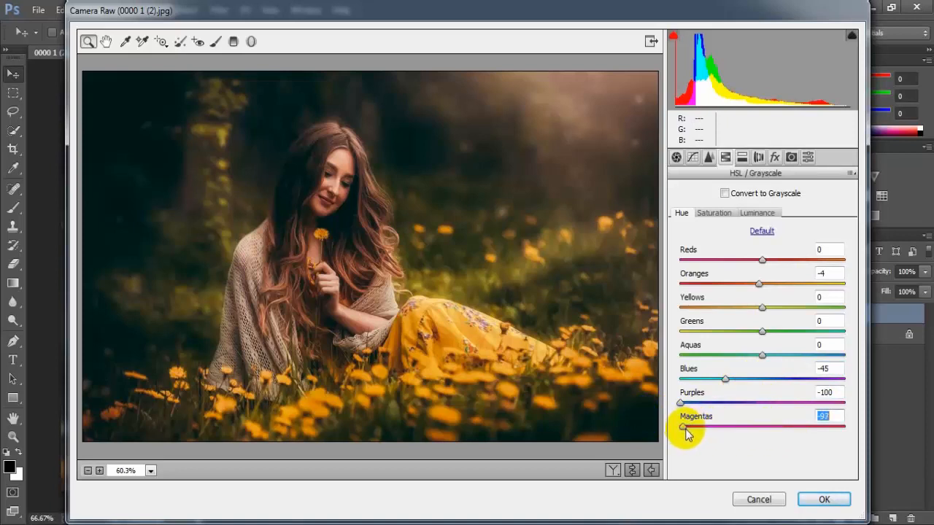
{"action": "left_click", "coordinate": [833, 415]}
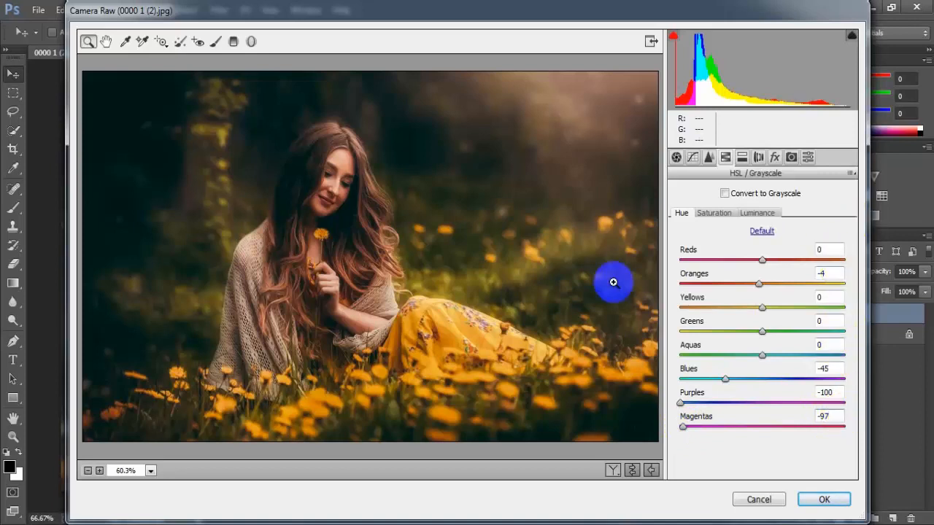
- In the HSL saturation adjustments, set Reds to -60, Oranges to -2, and both Yellows and Greens to -100
{"action": "left_click", "coordinate": [712, 218]}
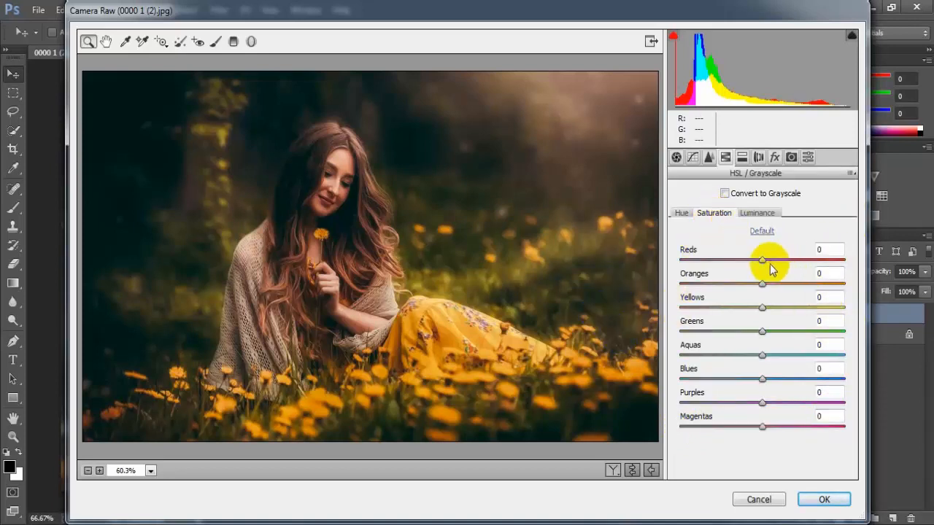
{"action": "left_click_drag", "start_coordinate": [762, 261], "coordinate": [716, 258]}
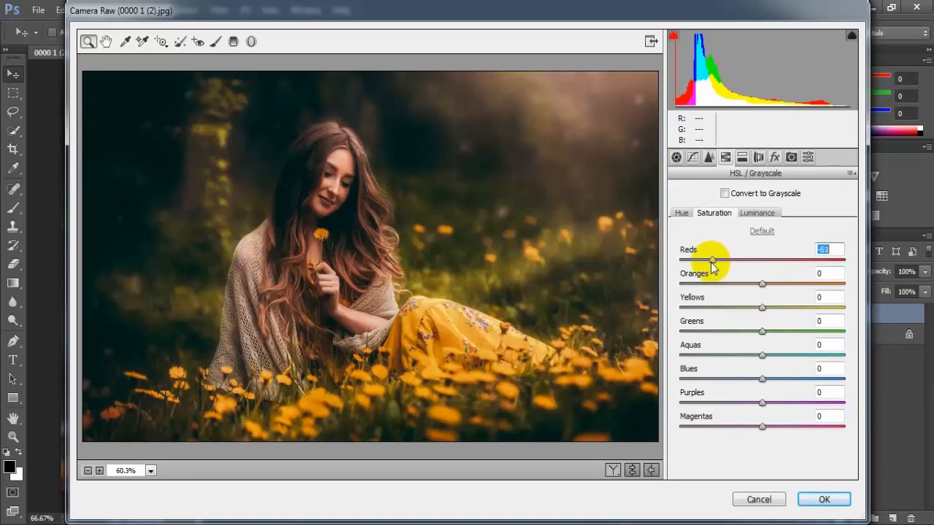
{"action": "left_click_drag", "start_coordinate": [712, 269], "coordinate": [711, 265]}
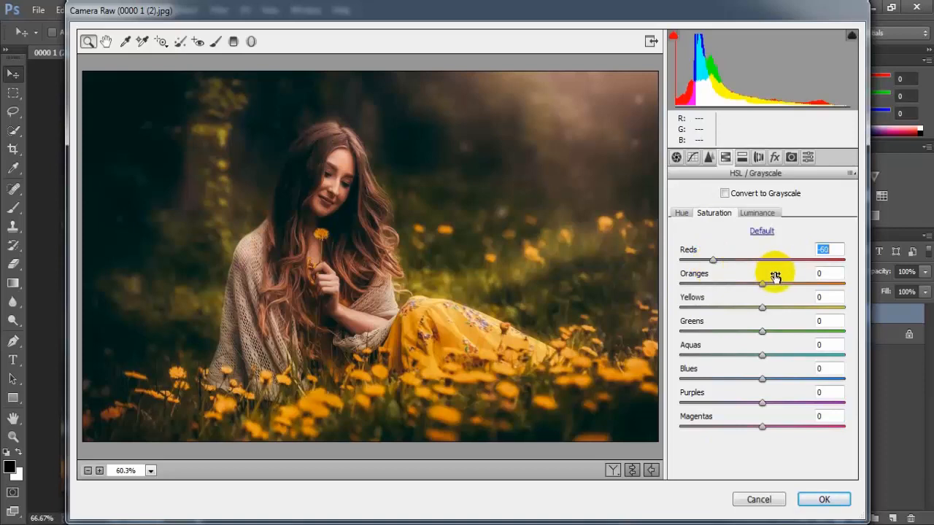
{"action": "left_click_drag", "start_coordinate": [765, 285], "coordinate": [761, 289]}
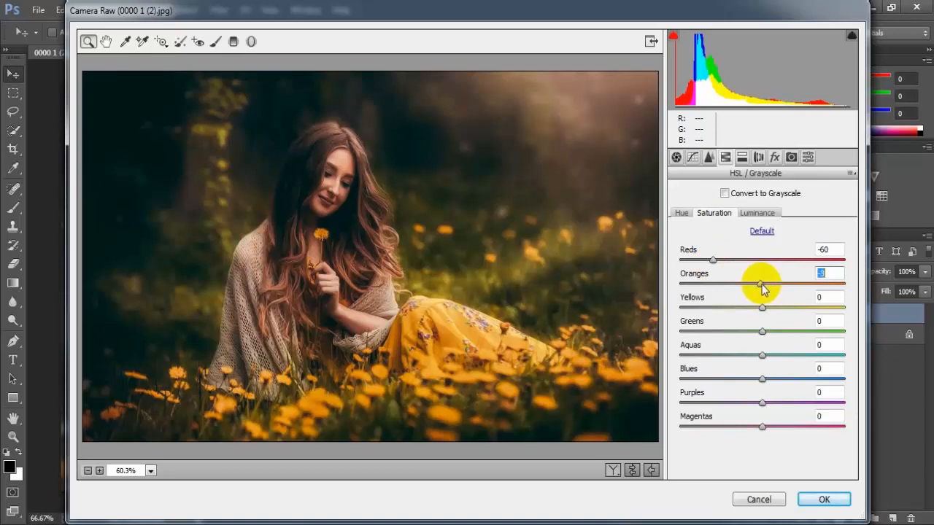
{"action": "left_click_drag", "start_coordinate": [765, 289], "coordinate": [765, 290]}
{"action": "left_click_drag", "start_coordinate": [763, 308], "coordinate": [669, 317]}
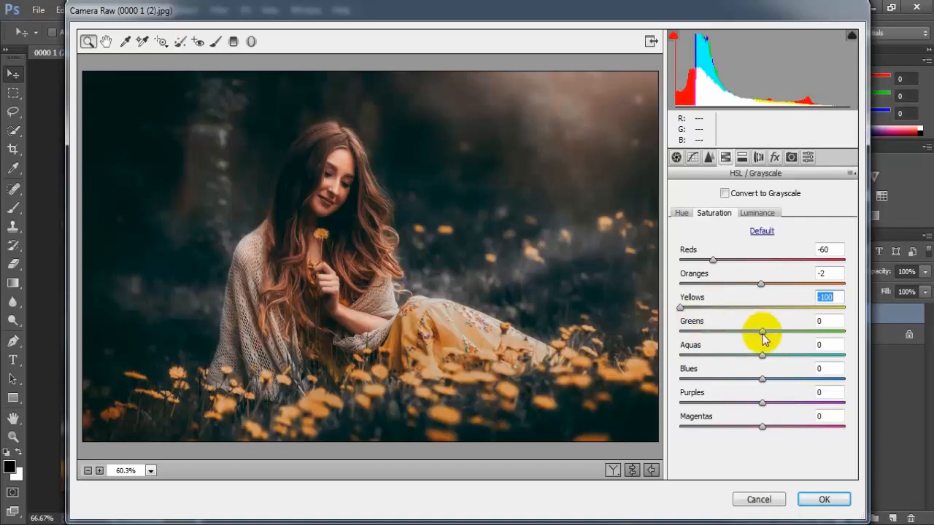
{"action": "left_click_drag", "start_coordinate": [763, 334], "coordinate": [664, 344]}
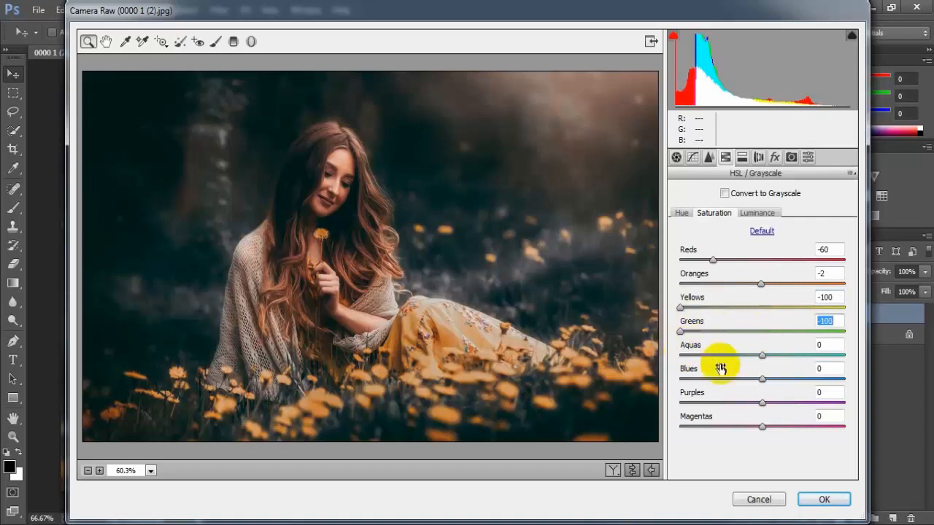
- Reduce the saturation of Aquas to -89, Blues to -36, and both Purples and Magentas to -100
{"action": "left_click", "coordinate": [761, 356]}
{"action": "left_click_drag", "start_coordinate": [758, 358], "coordinate": [689, 355]}
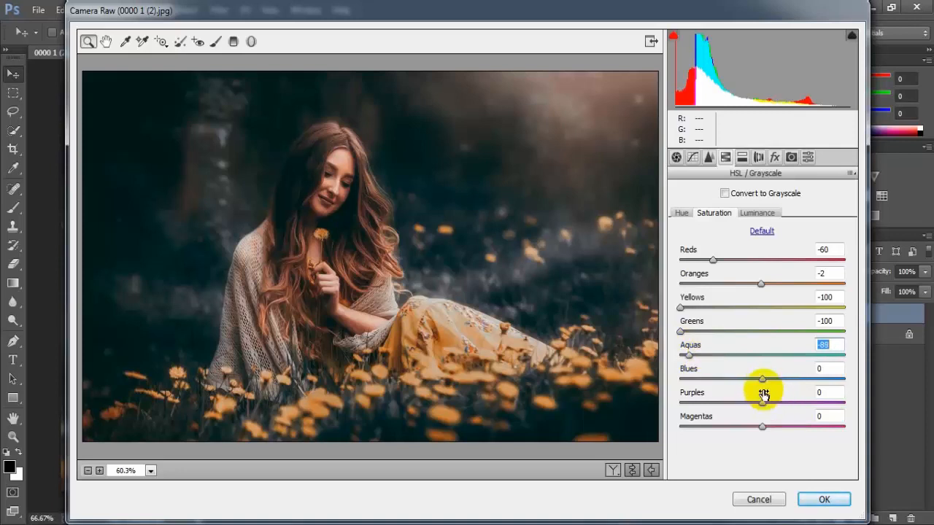
{"action": "left_click_drag", "start_coordinate": [763, 380], "coordinate": [733, 387]}
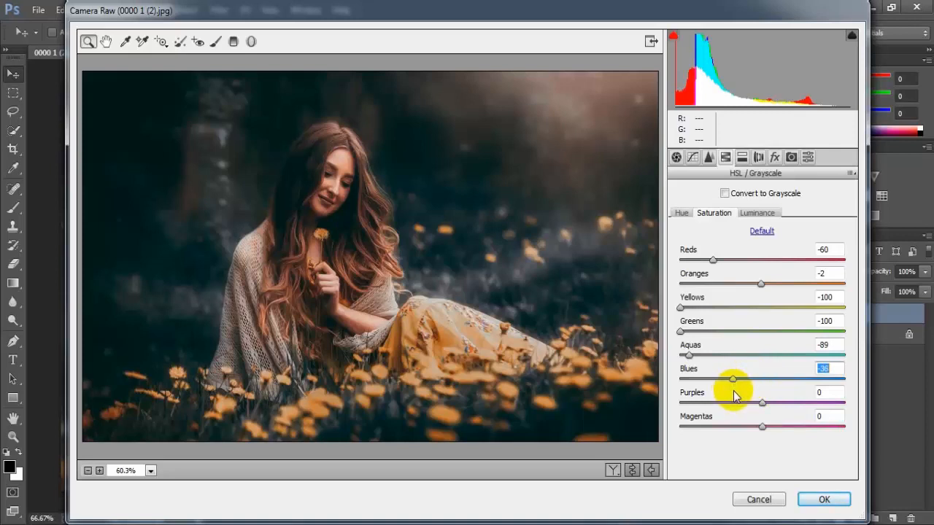
{"action": "left_click_drag", "start_coordinate": [732, 390], "coordinate": [664, 410]}
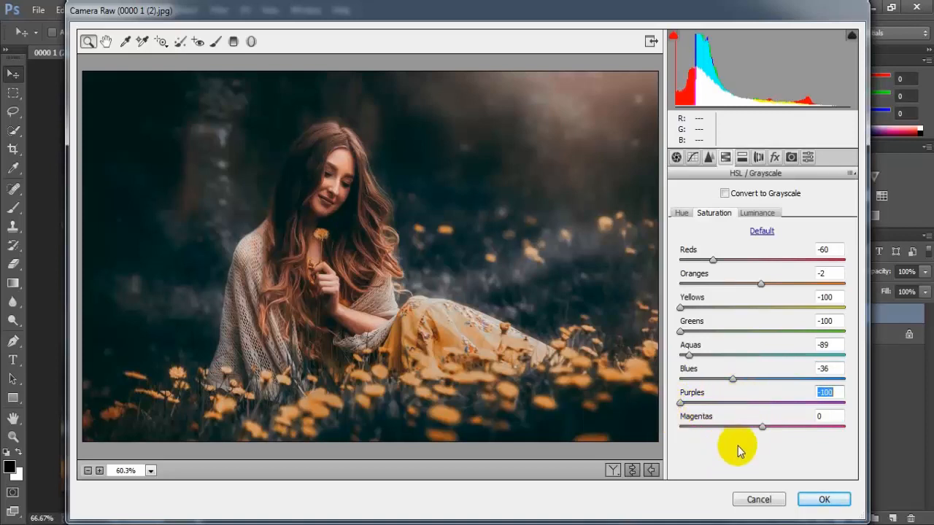
{"action": "left_click_drag", "start_coordinate": [764, 426], "coordinate": [650, 423]}
{"action": "left_click", "coordinate": [830, 416]}
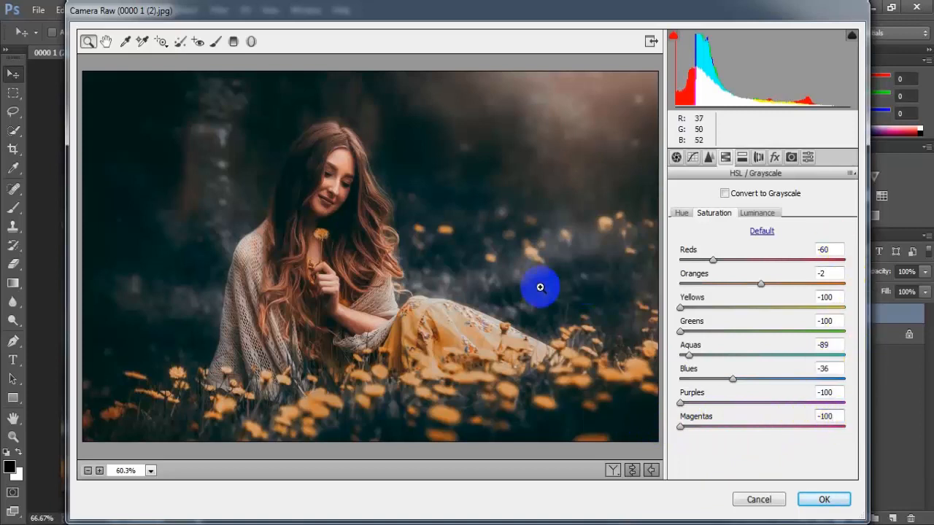
- In the HSL luminance adjustments, set Reds to -10 and Oranges to +14
{"action": "left_click", "coordinate": [756, 212]}
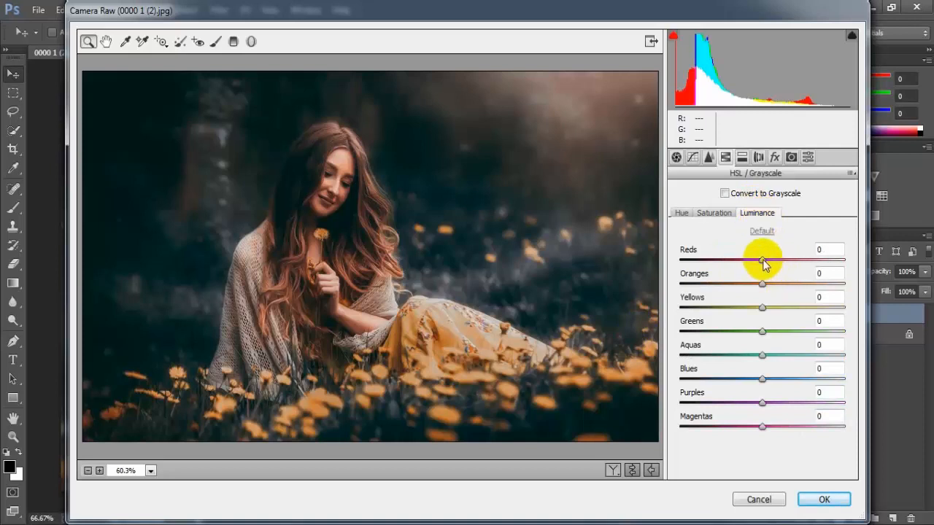
{"action": "left_click_drag", "start_coordinate": [763, 259], "coordinate": [776, 294]}
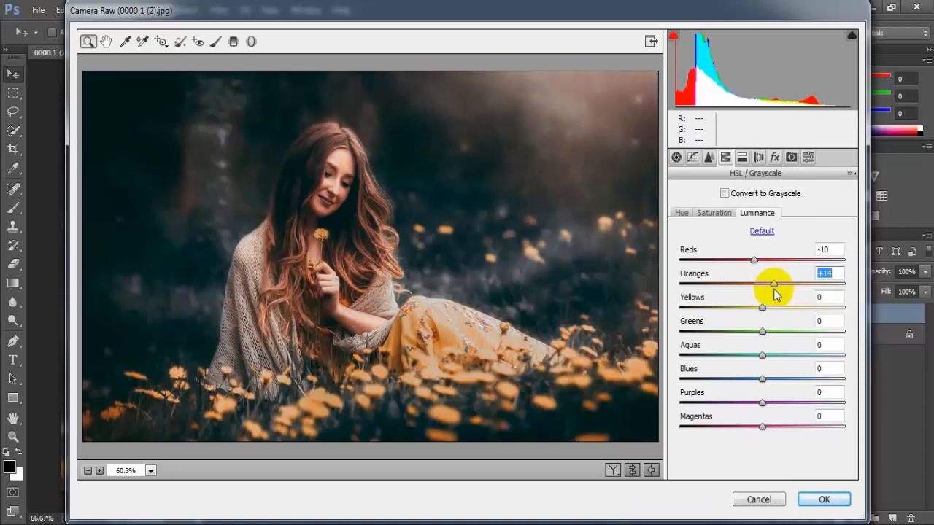
{"action": "left_click", "coordinate": [838, 275]}
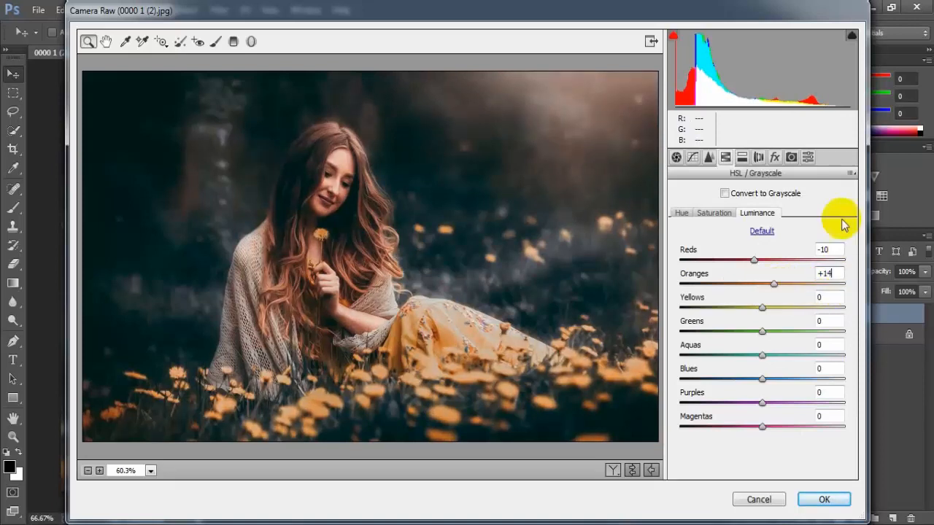
- Split-tone the highlights with Hue 45 and Saturation 2
{"action": "left_click", "coordinate": [746, 157]}
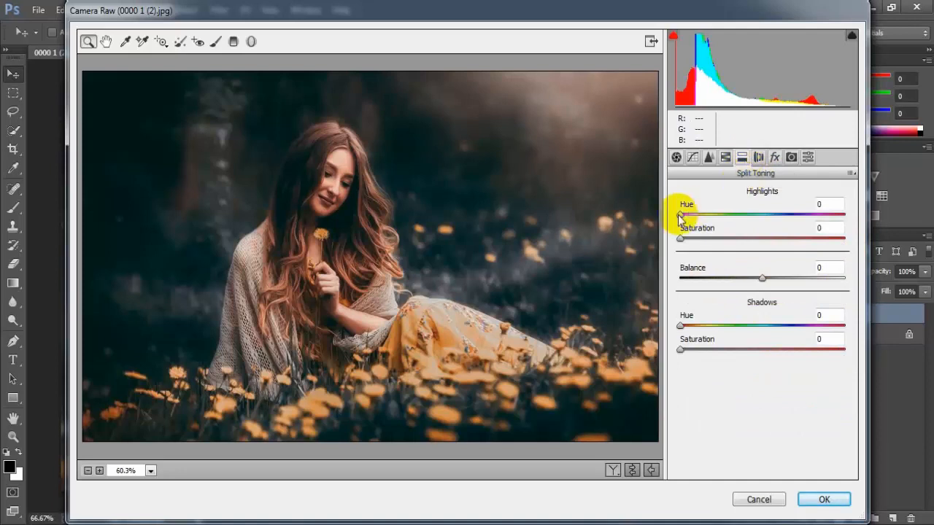
{"action": "left_click_drag", "start_coordinate": [680, 215], "coordinate": [697, 223]}
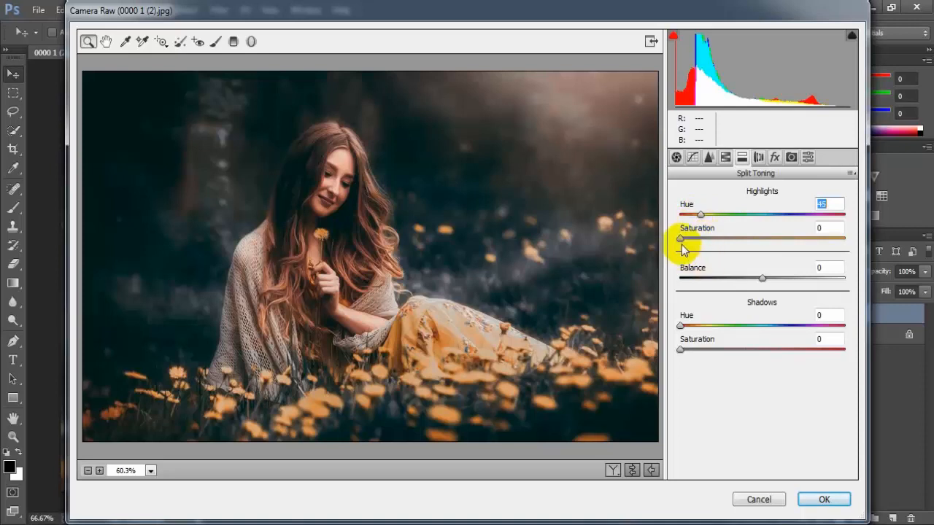
{"action": "left_click", "coordinate": [681, 240]}
{"action": "left_click_drag", "start_coordinate": [683, 247], "coordinate": [683, 243]}
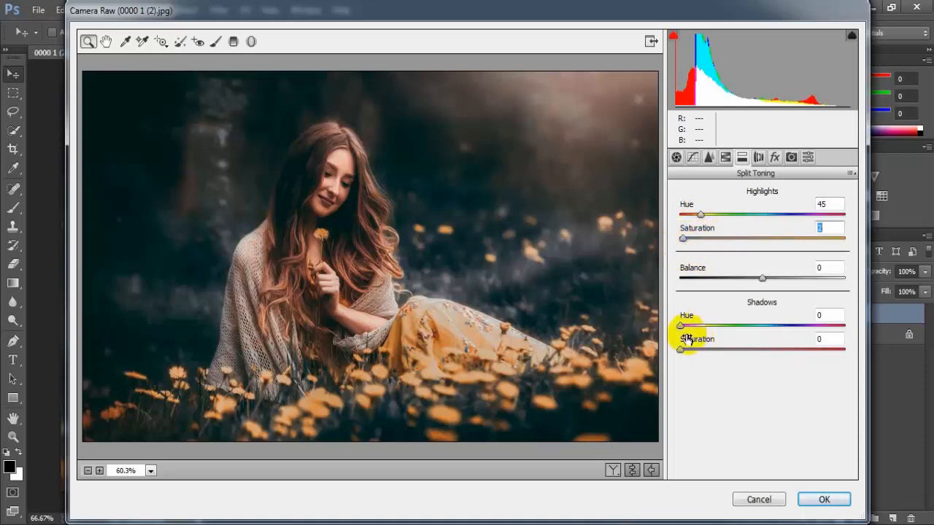
- Split-tone the shadows with Hue 227 and Saturation 7
{"action": "left_click_drag", "start_coordinate": [683, 326], "coordinate": [792, 335]}
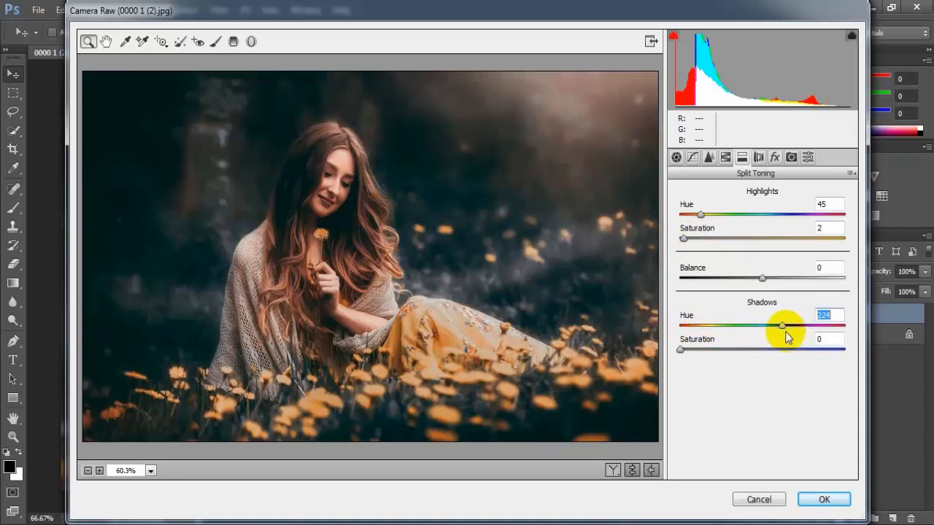
{"action": "left_click_drag", "start_coordinate": [787, 337], "coordinate": [786, 338]}
{"action": "left_click", "coordinate": [681, 351]}
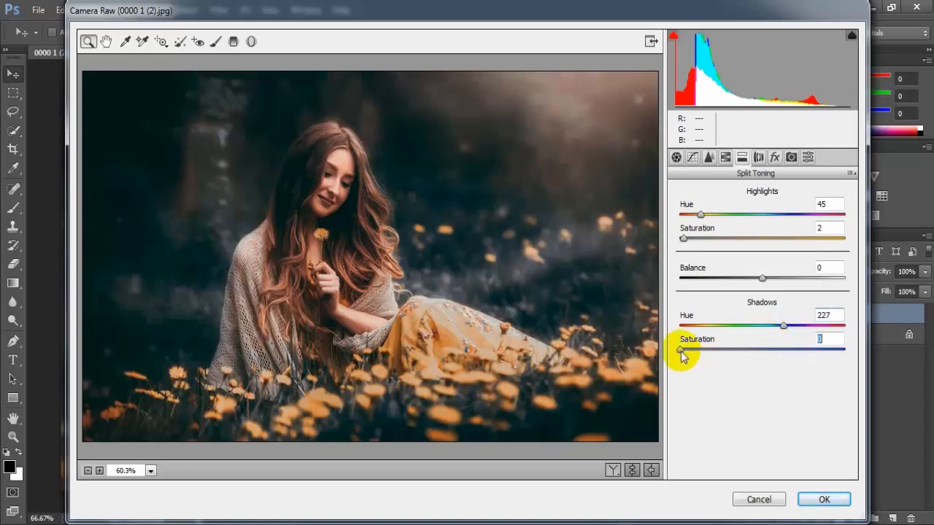
{"action": "left_click_drag", "start_coordinate": [681, 351], "coordinate": [691, 353]}
{"action": "left_click", "coordinate": [828, 340]}
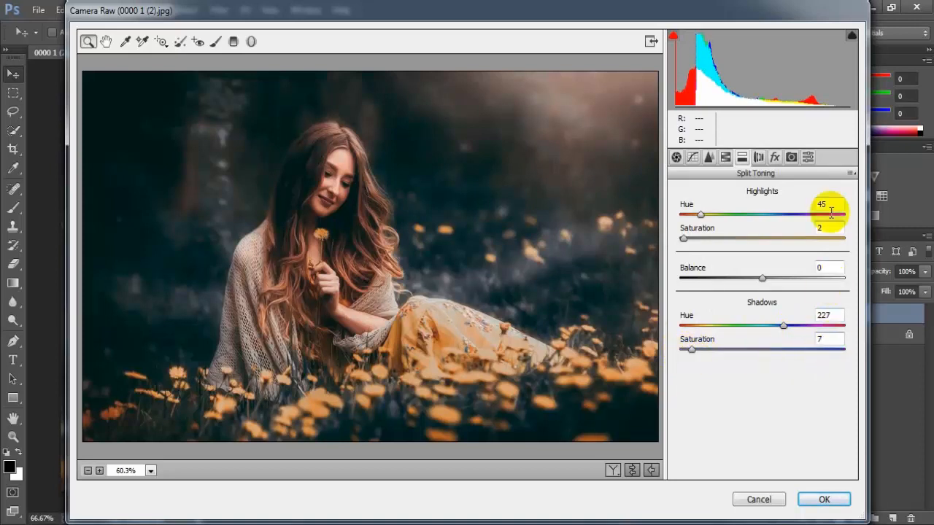
- Compare the split toning and the overall grade with their before states, and apply the Camera Raw edits to the layer
{"action": "left_click", "coordinate": [632, 471]}
{"action": "left_click", "coordinate": [632, 471]}
{"action": "left_click", "coordinate": [632, 470]}
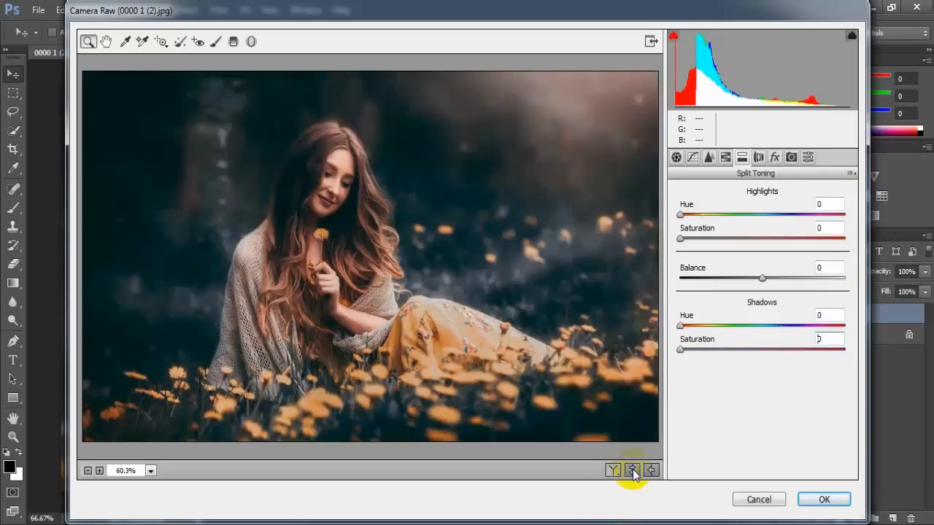
{"action": "left_click", "coordinate": [631, 471]}
{"action": "left_click", "coordinate": [612, 471]}
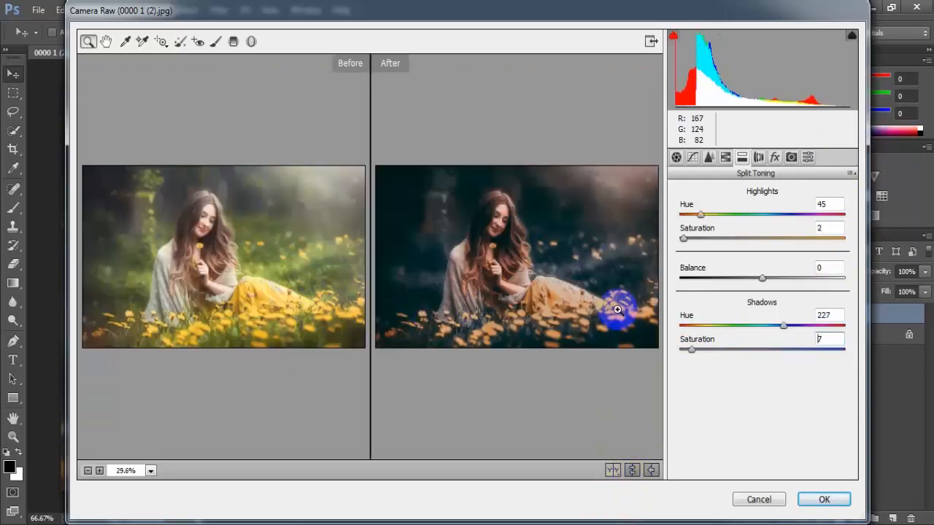
{"action": "left_click", "coordinate": [819, 502]}
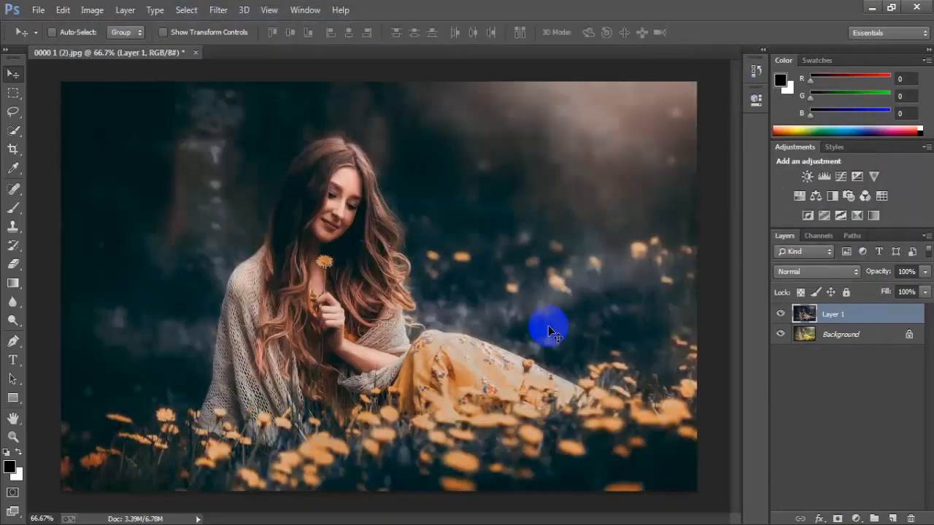
- Toggle the visibility of Layer 1 to compare the graded portrait with the original Background
{"action": "left_click", "coordinate": [779, 313]}
{"action": "left_click", "coordinate": [780, 314]}
{"action": "left_click", "coordinate": [780, 313]}
{"action": "left_click", "coordinate": [780, 313]}
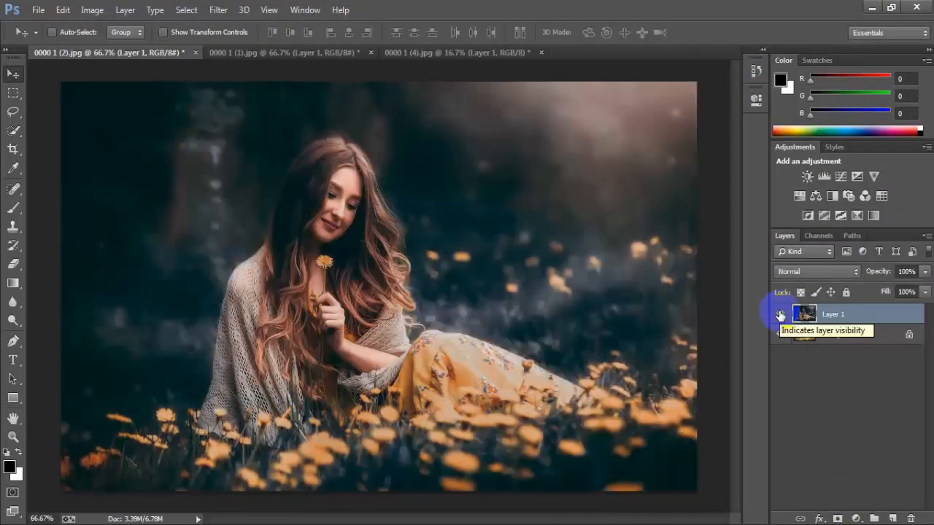
- Switch to the document 0000 1 (1).jpg and toggle Layer 1's visibility to compare its grade with the original
{"action": "left_click", "coordinate": [261, 53]}
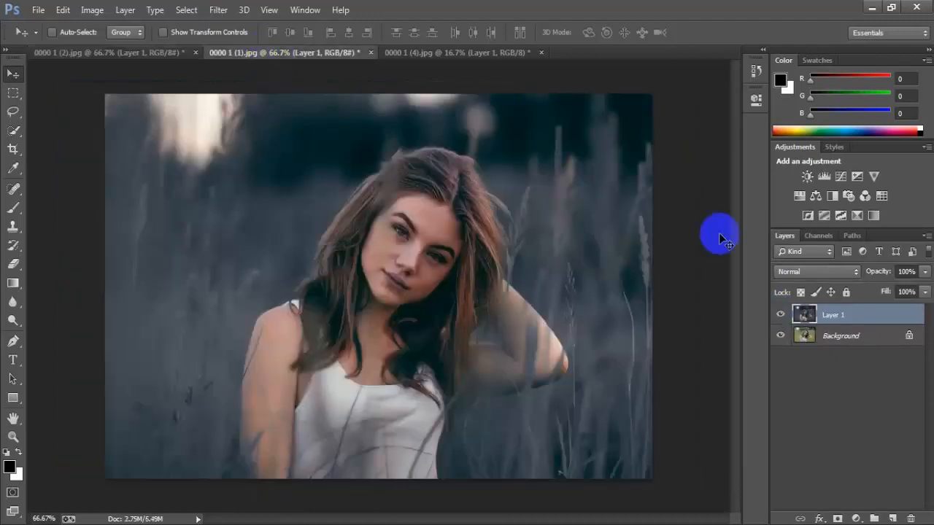
{"action": "left_click", "coordinate": [780, 314]}
{"action": "left_click", "coordinate": [780, 313]}
{"action": "left_click", "coordinate": [780, 313]}
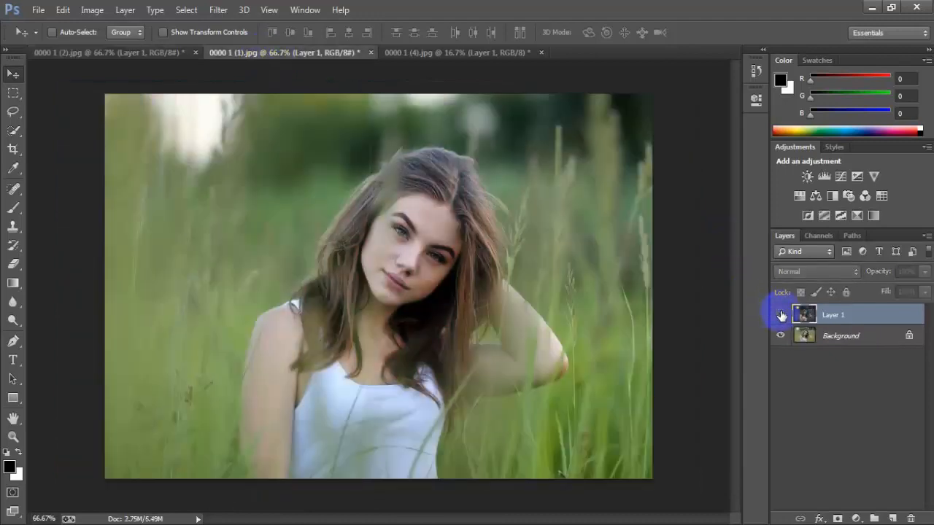
{"action": "left_click", "coordinate": [780, 314]}
- Switch to the document 0000 1 (4).jpg and compare its before and after by hiding and showing Layer 1
{"action": "left_click", "coordinate": [464, 55]}
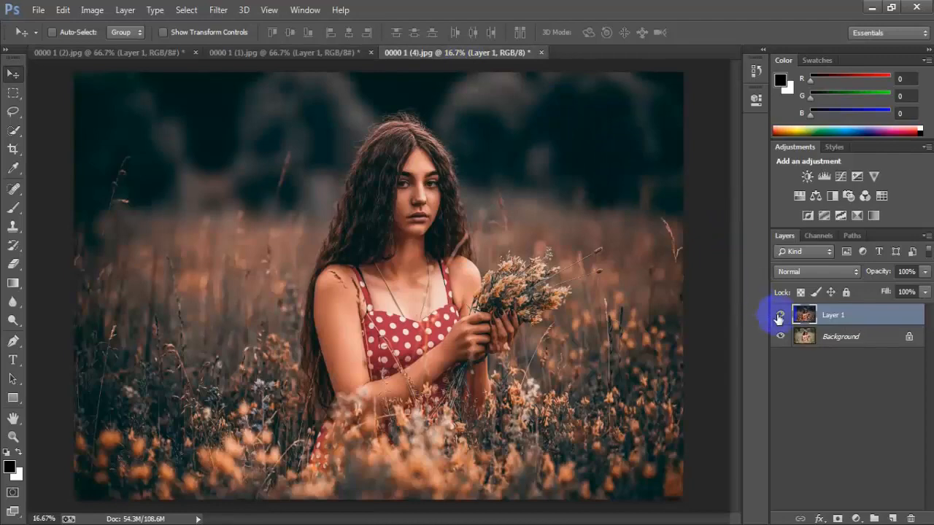
{"action": "left_click", "coordinate": [780, 316]}
{"action": "left_click", "coordinate": [780, 316]}
{"action": "left_click", "coordinate": [781, 316]}
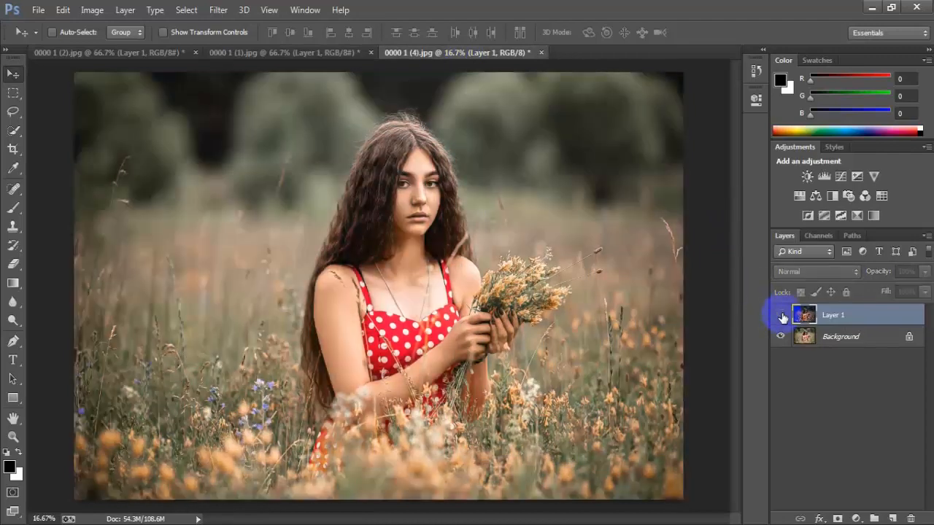
{"action": "left_click", "coordinate": [781, 316]}
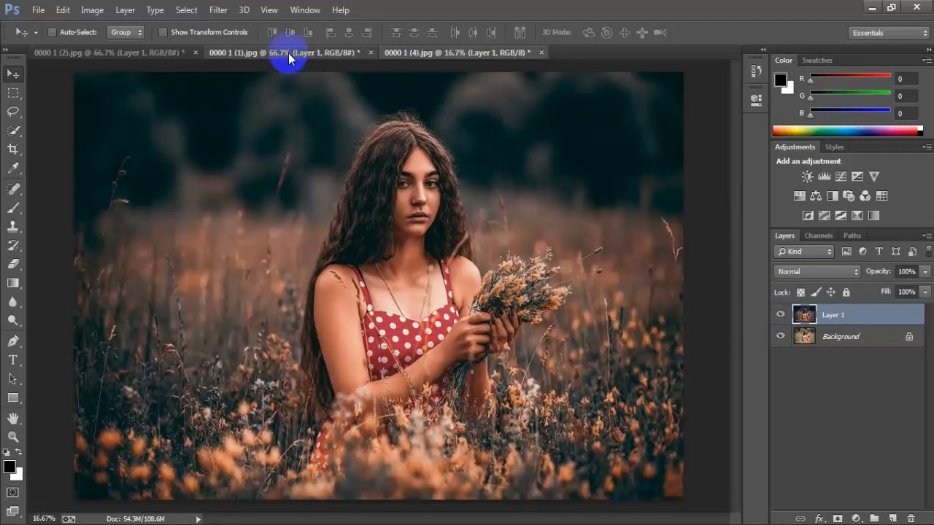
- Return to 0000 1 (1).jpg and review its graded and original versions again by toggling Layer 1
{"action": "left_click", "coordinate": [287, 54]}
{"action": "left_click", "coordinate": [780, 316]}
{"action": "left_click", "coordinate": [781, 316]}
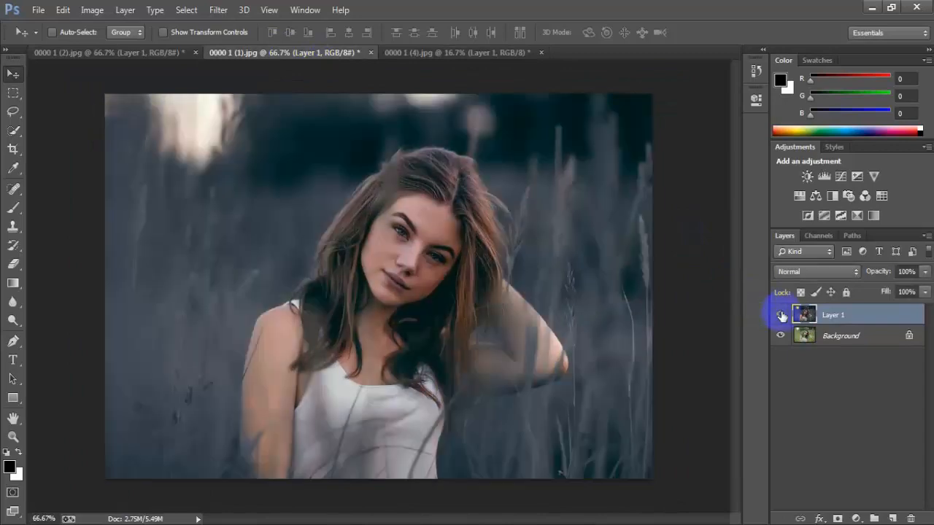
{"action": "left_click", "coordinate": [781, 315]}
{"action": "left_click", "coordinate": [781, 316]}
- Go back to 0000 1 (2).jpg and hide and show Layer 1 for a final before-and-after comparison
{"action": "left_click", "coordinate": [121, 52]}
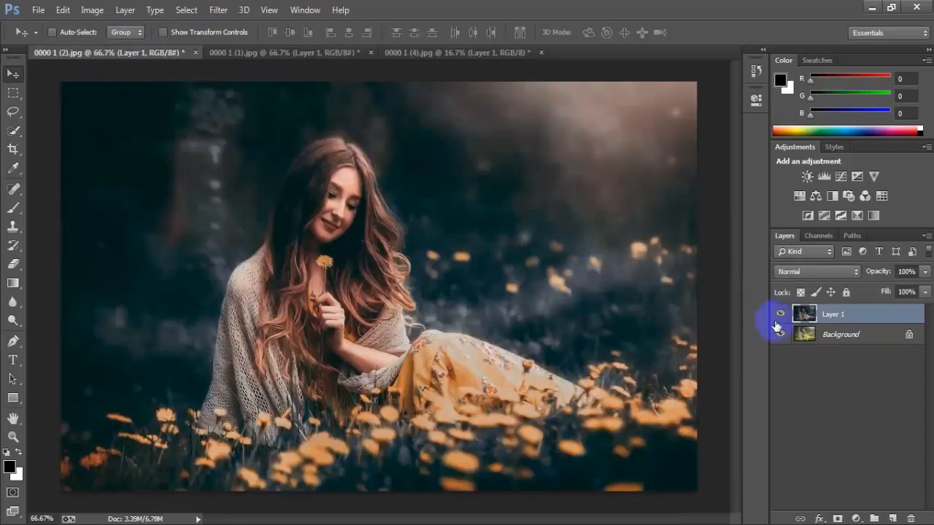
{"action": "left_click", "coordinate": [780, 317]}
{"action": "left_click", "coordinate": [780, 317]}
{"action": "left_click", "coordinate": [780, 317]}
{"action": "left_click", "coordinate": [780, 317]}
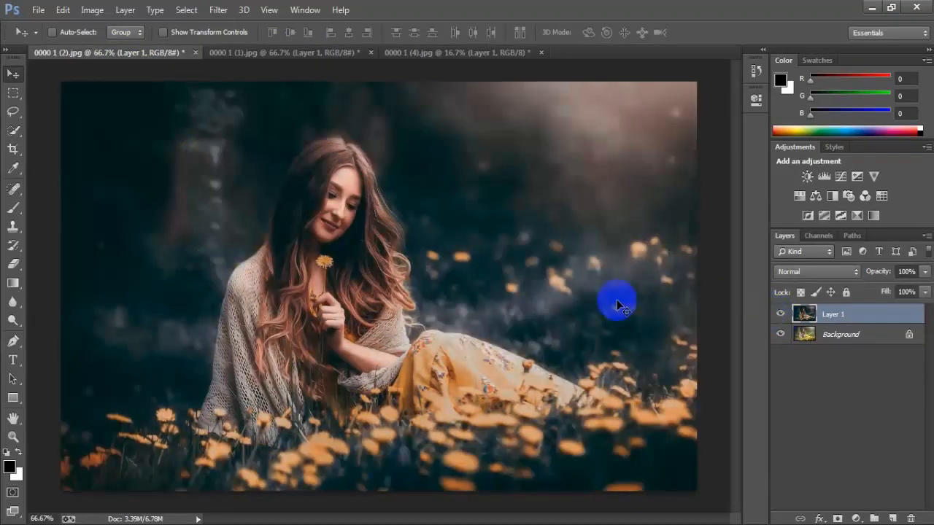